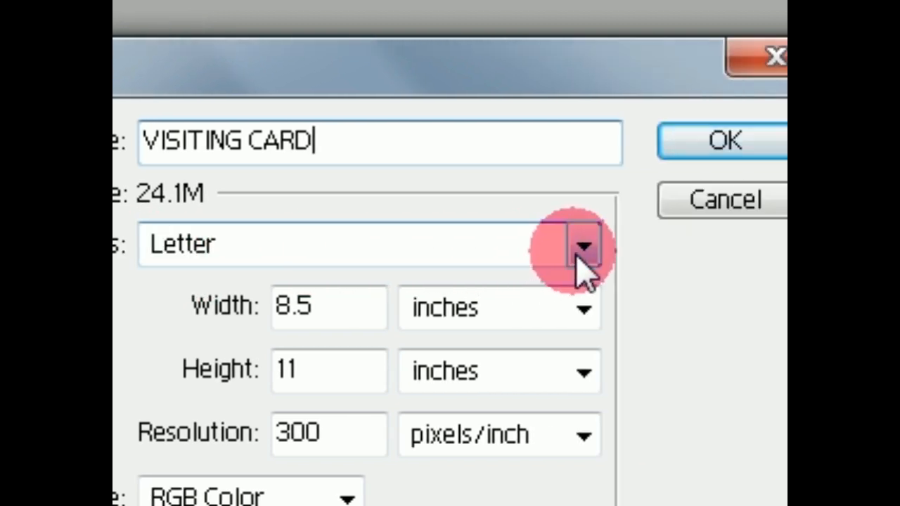
# Choose the Custom preset size for the VISITING CARD document
pyautogui.click(582, 248)
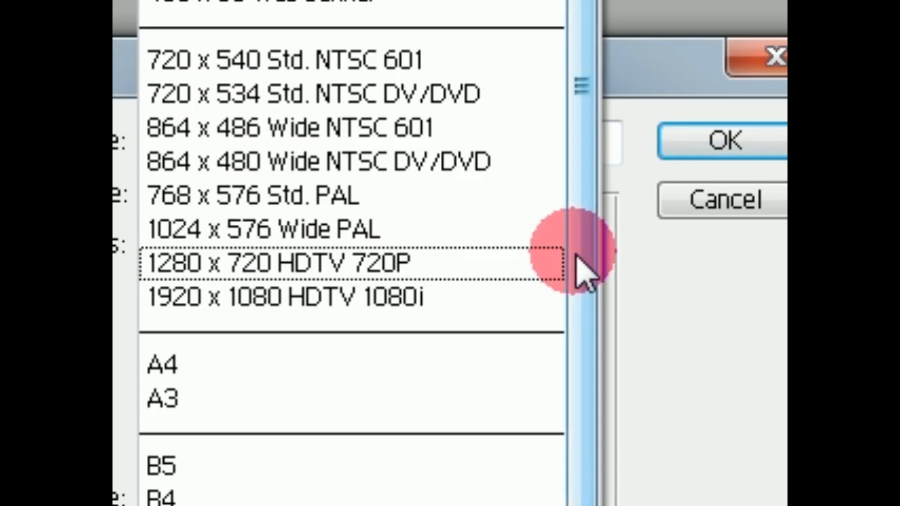
pyautogui.click(619, 223)
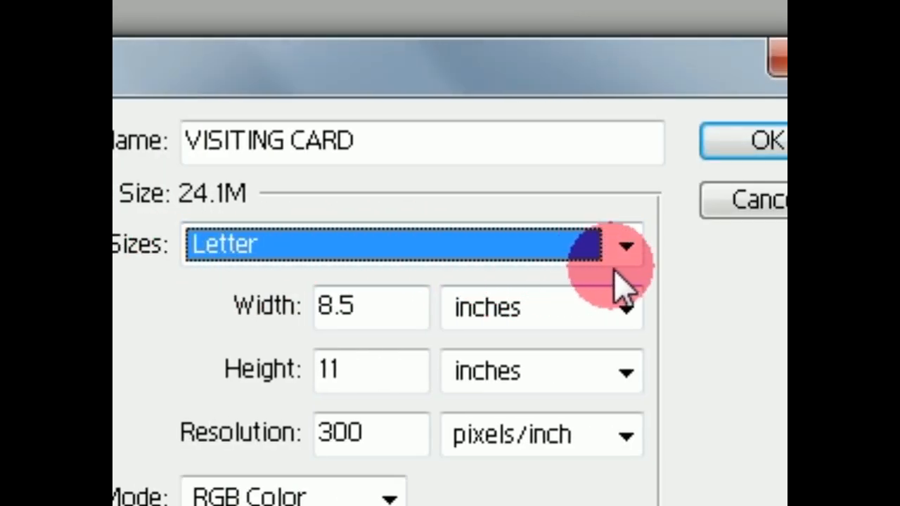
pyautogui.click(626, 246)
pyautogui.scroll(-5, 587, 245)
pyautogui.scroll(5, 477, 134)
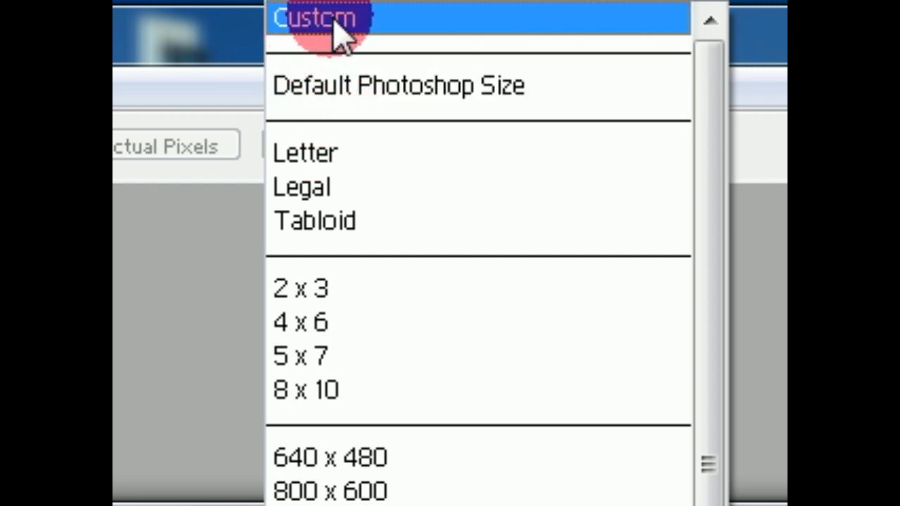
pyautogui.click(371, 39)
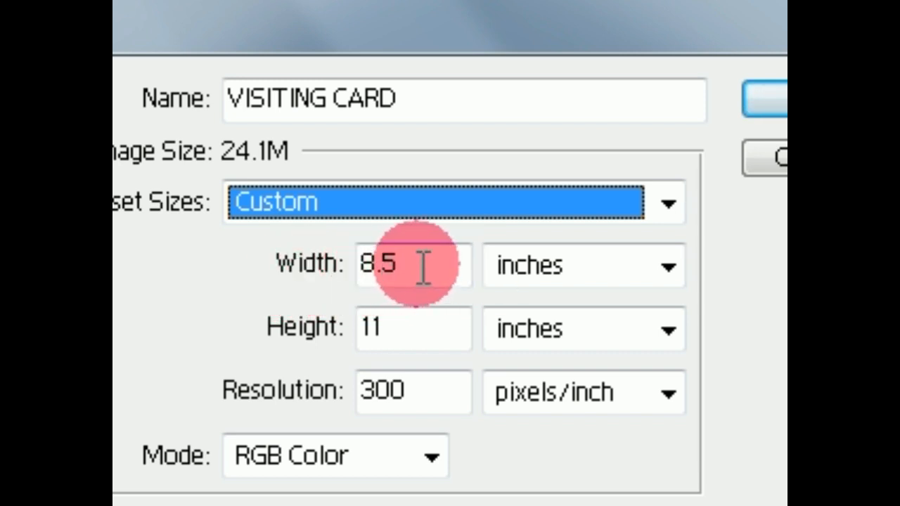
# Set the width to 3.5 inches, height to 2 inches and contents to White, and create the document
pyautogui.moveTo(423, 267); pyautogui.dragTo(357, 267)
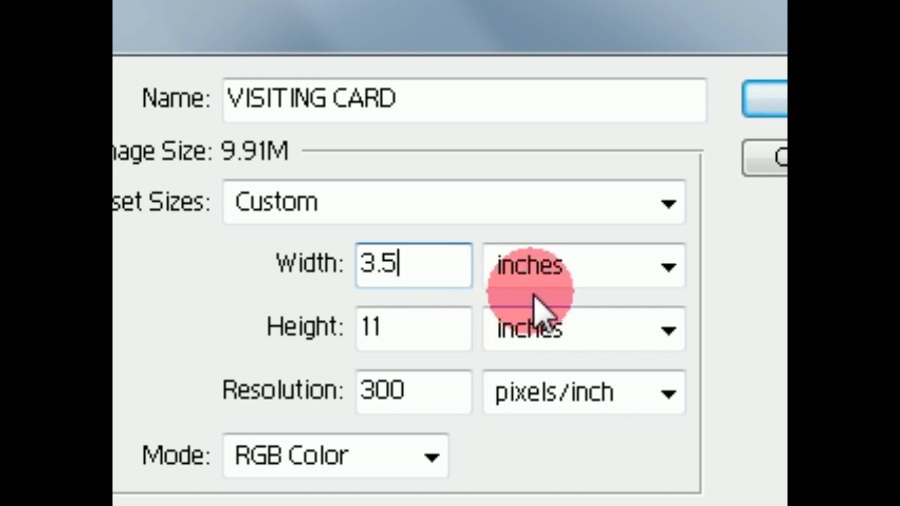
pyautogui.click(577, 290)
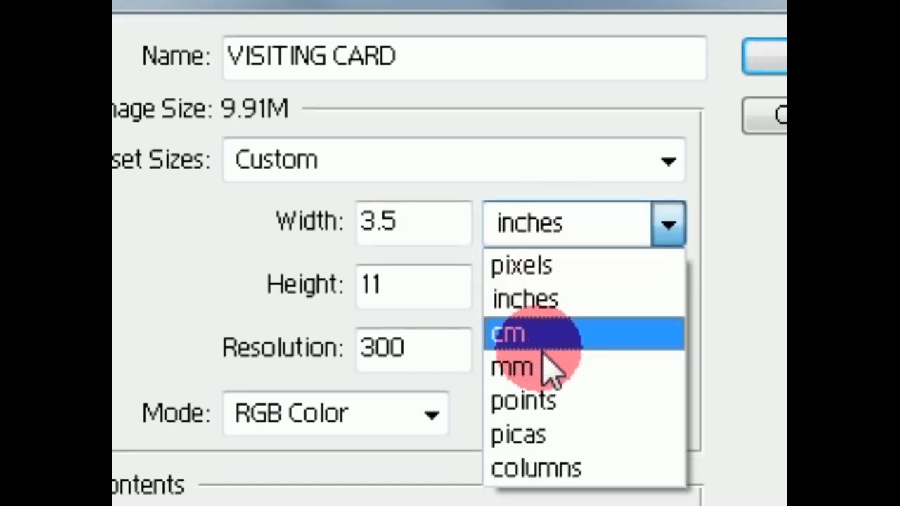
pyautogui.click(547, 301)
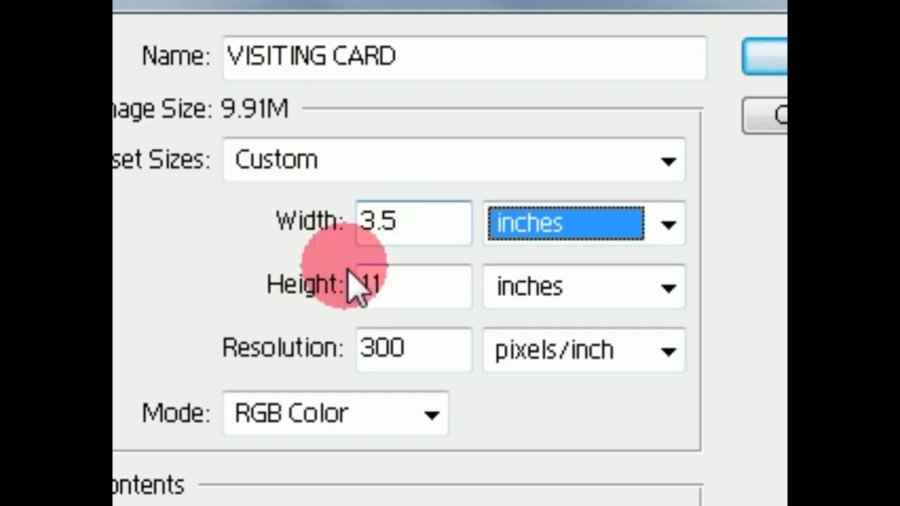
pyautogui.click(373, 296)
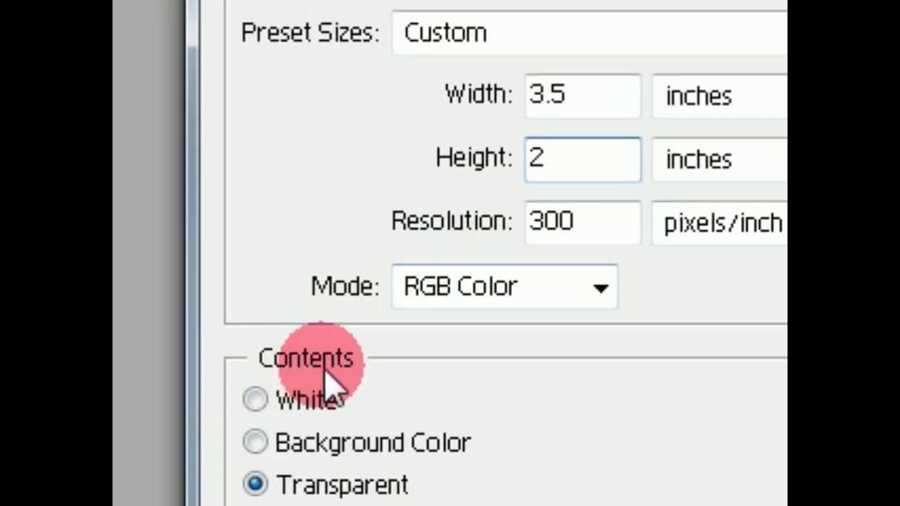
pyautogui.click(309, 359)
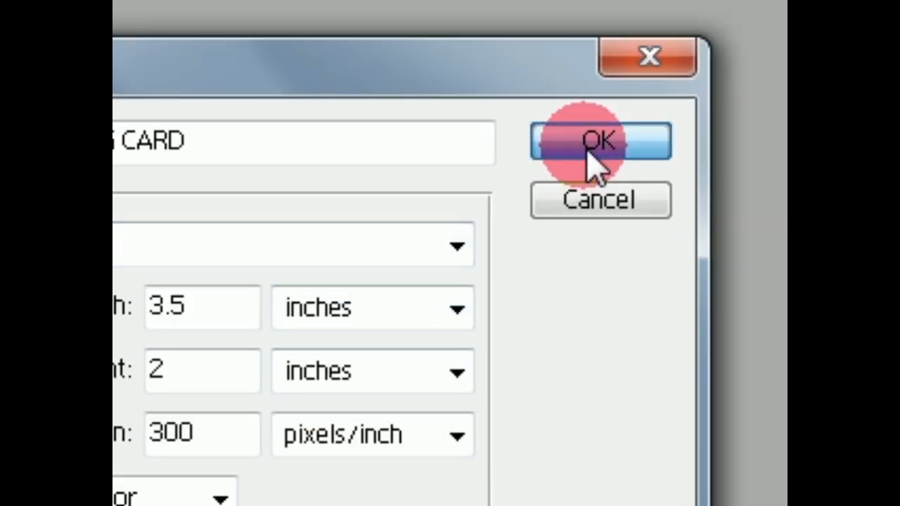
pyautogui.click(594, 158)
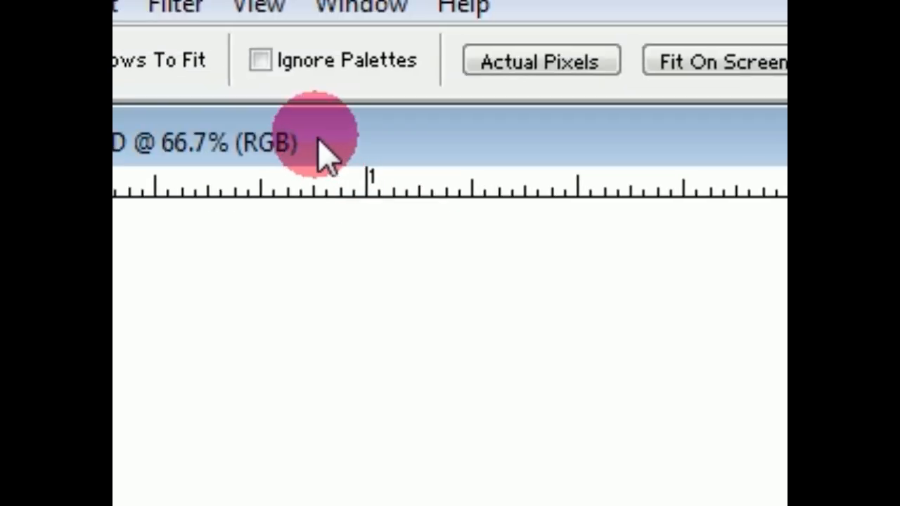
# Hide the document's rulers and show them again
pyautogui.moveTo(317, 138); pyautogui.dragTo(494, 150)
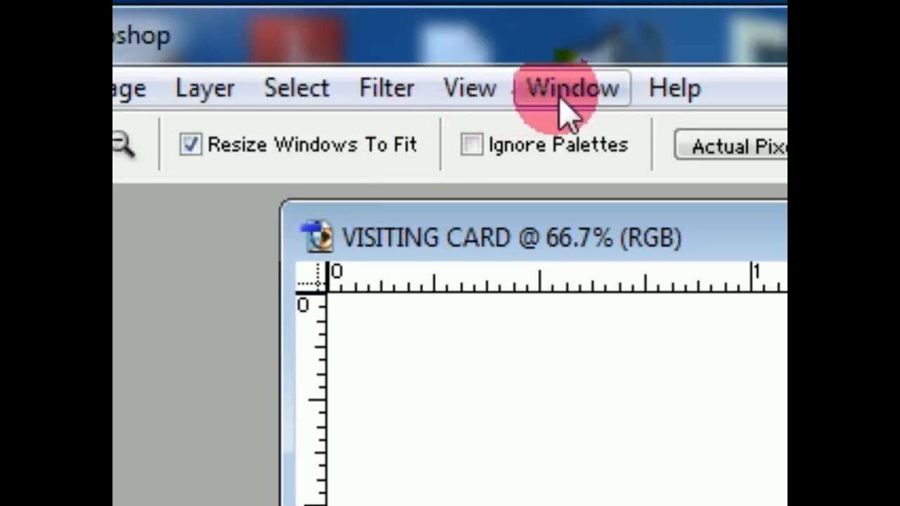
pyautogui.click(571, 90)
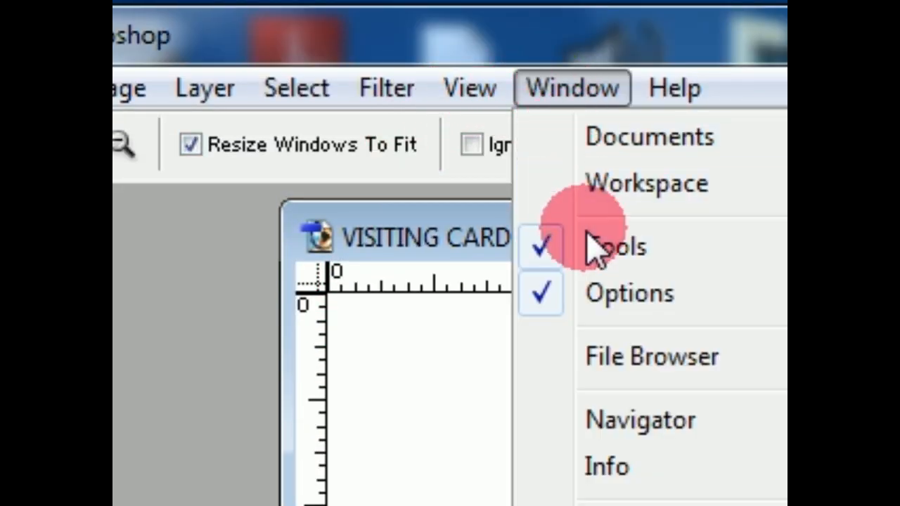
pyautogui.moveTo(492, 100)
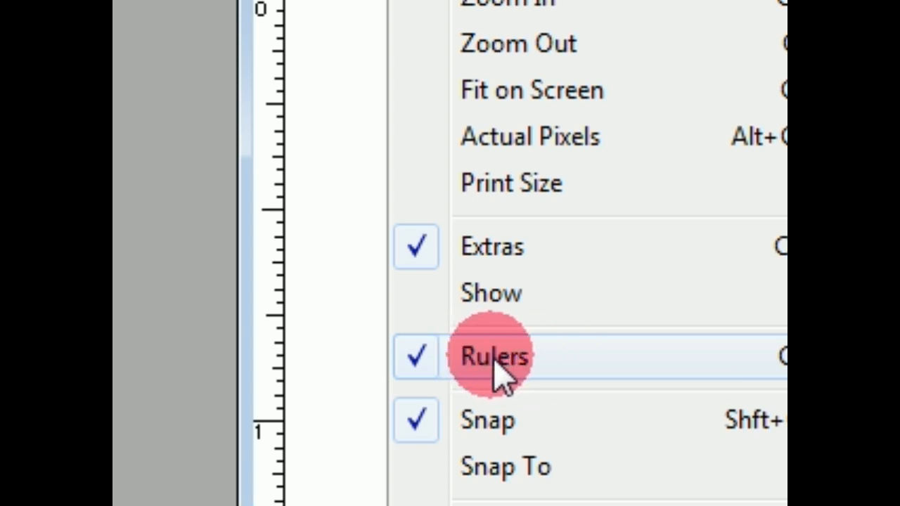
pyautogui.click(427, 367)
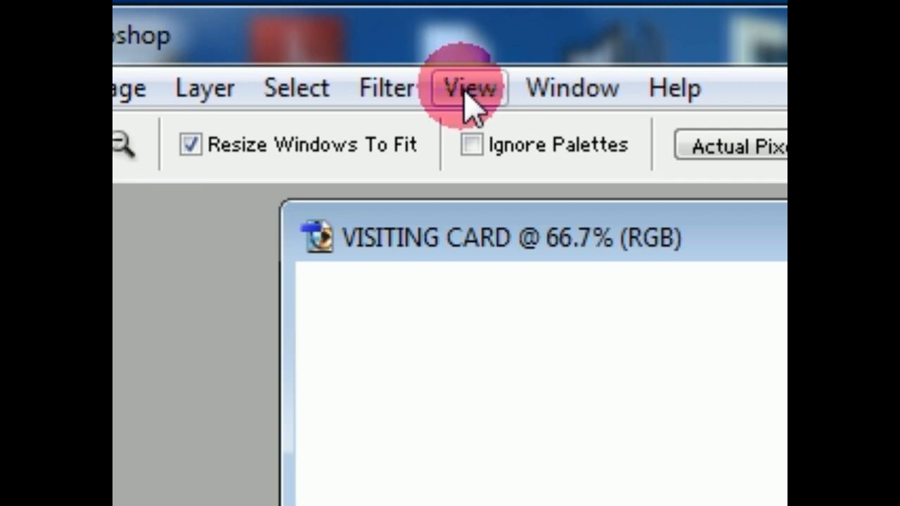
pyautogui.click(468, 91)
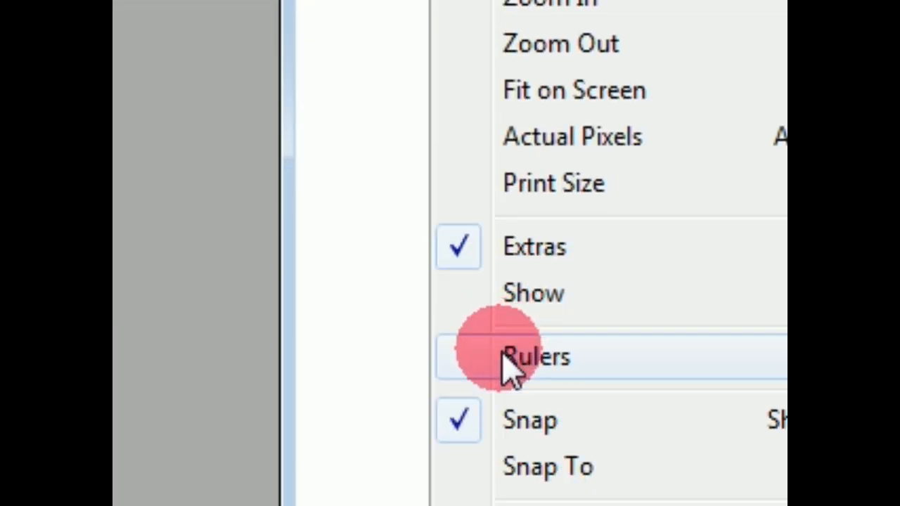
pyautogui.click(508, 361)
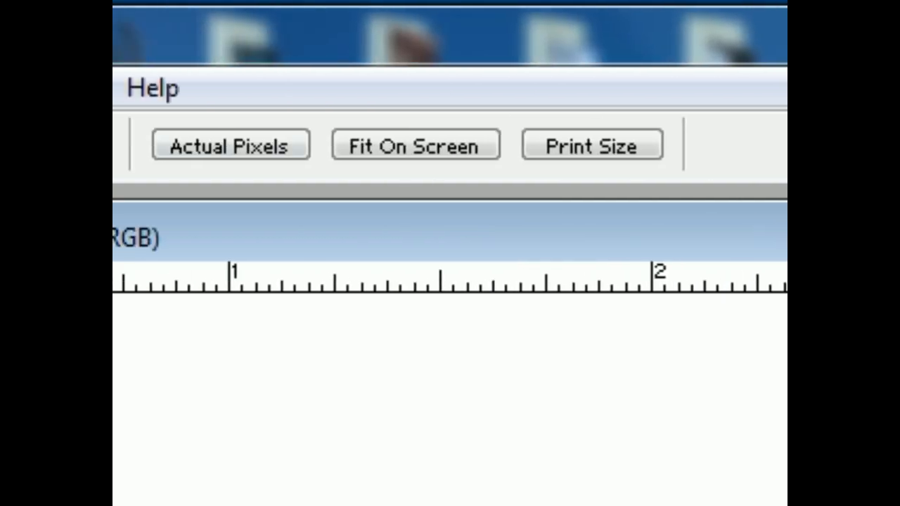
# Check that the Layers and Tools palettes are enabled among the program's windows
pyautogui.click(289, 91)
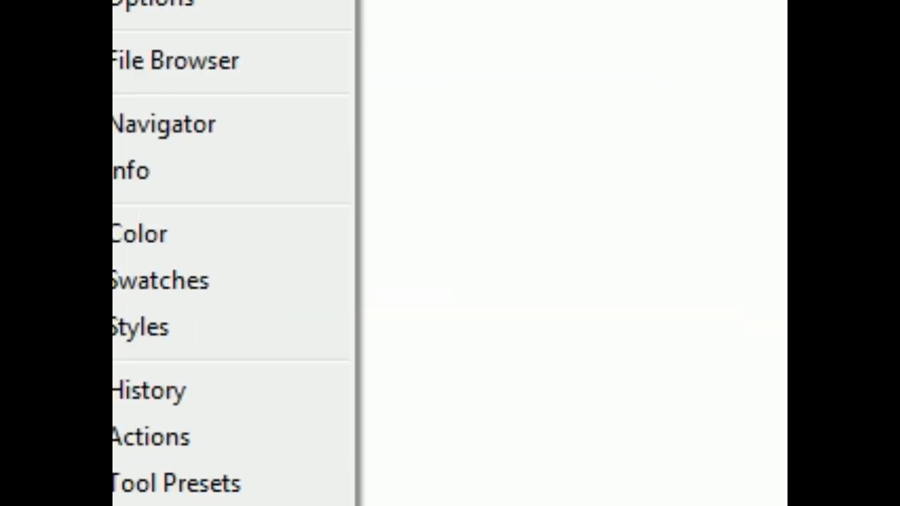
pyautogui.click(366, 345)
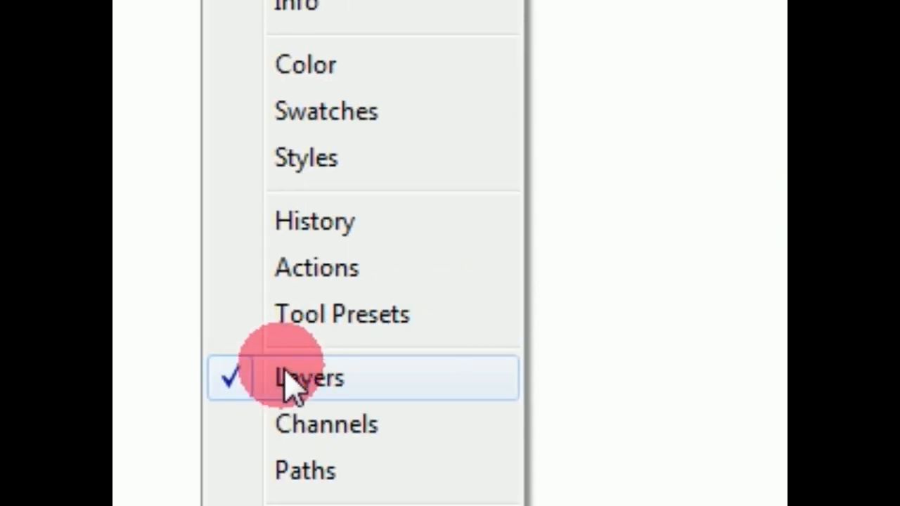
pyautogui.click(291, 386)
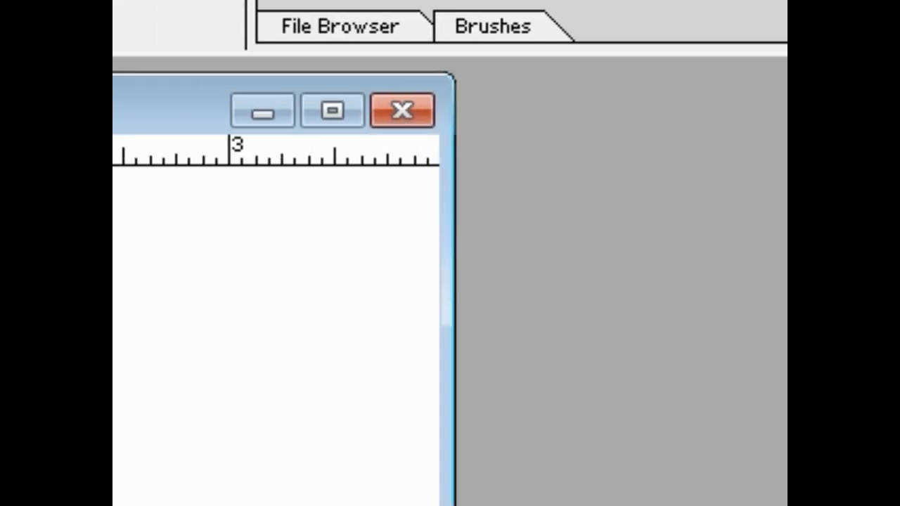
pyautogui.click(764, 5)
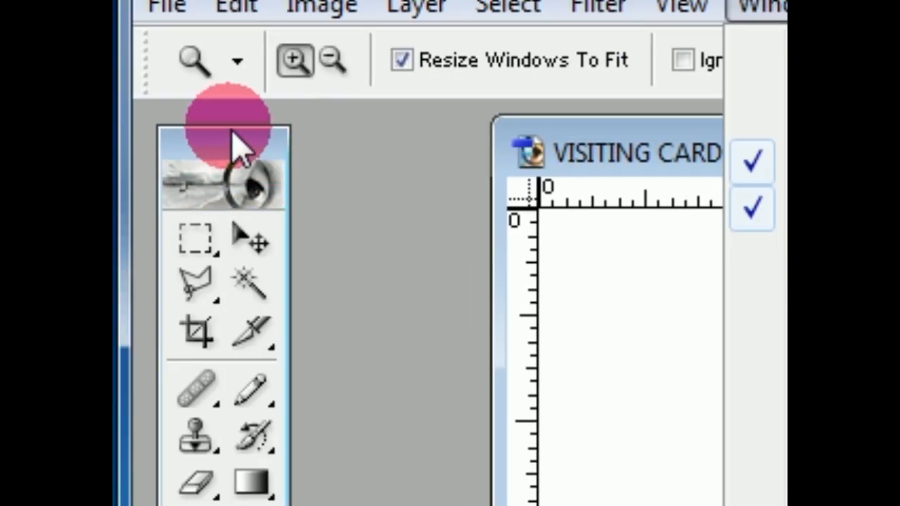
pyautogui.click(227, 136)
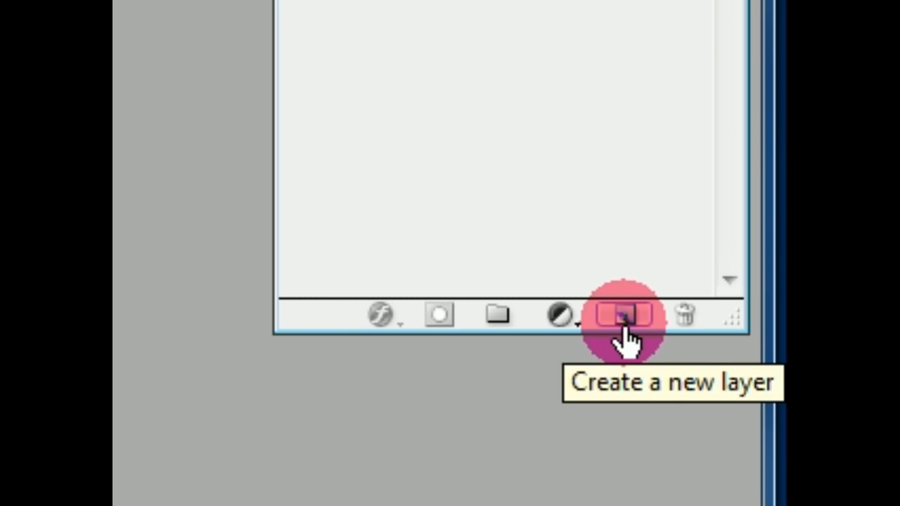
# Add a new layer and fill it with a diagonal pink-to-white linear gradient using the Gradient Tool
pyautogui.click(623, 318)
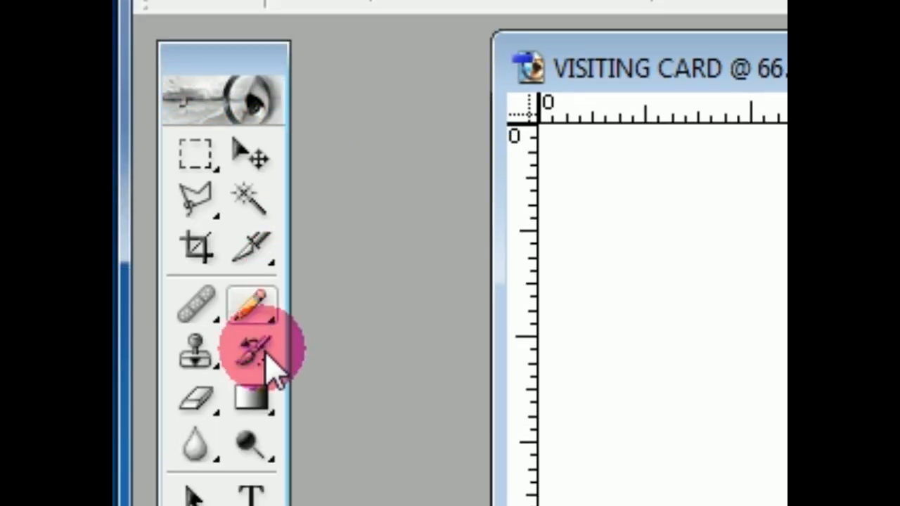
pyautogui.click(253, 398)
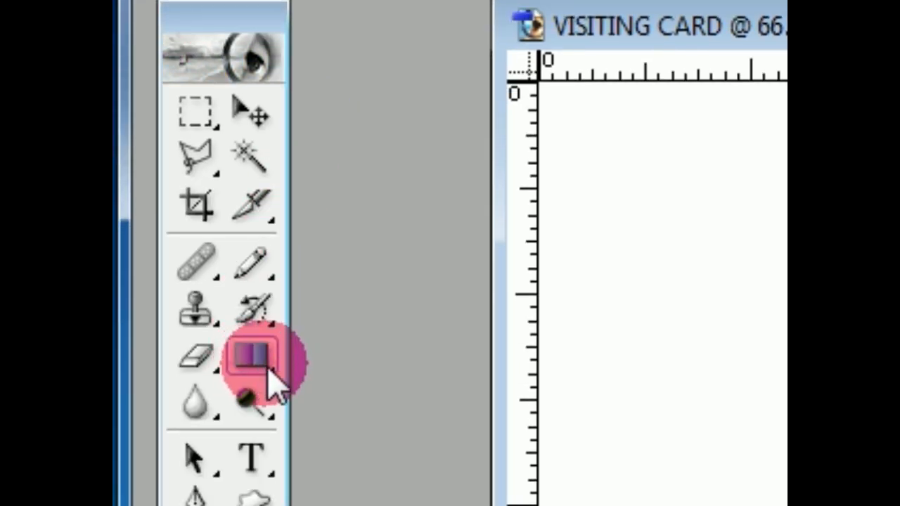
pyautogui.moveTo(271, 369)
pyautogui.mouseDown()
pyautogui.moveTo(412, 382)
pyautogui.moveTo(330, 364)
pyautogui.moveTo(285, 374)
pyautogui.moveTo(344, 371)
pyautogui.mouseUp()
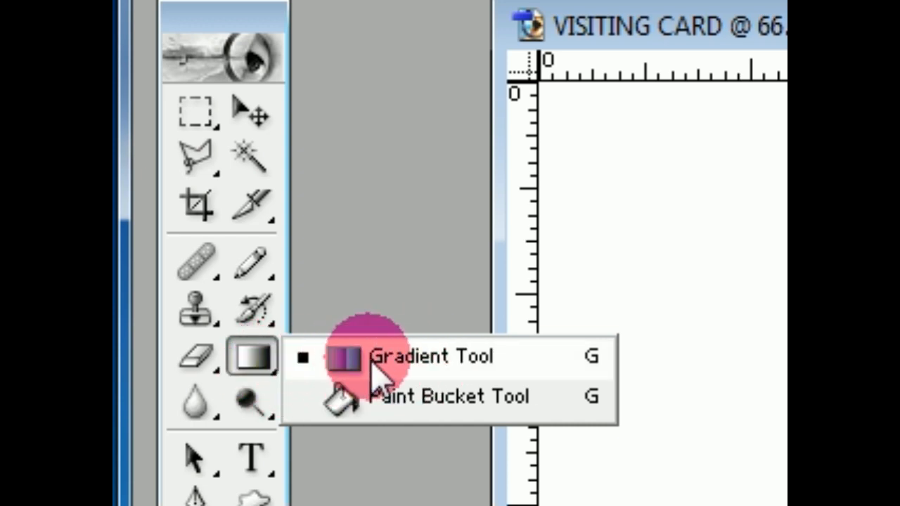
pyautogui.moveTo(398, 364); pyautogui.dragTo(398, 367)
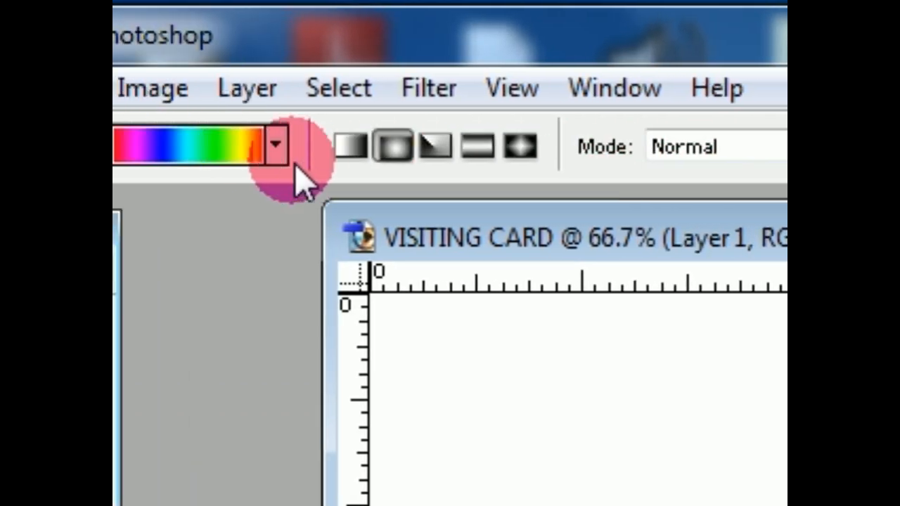
pyautogui.click(277, 148)
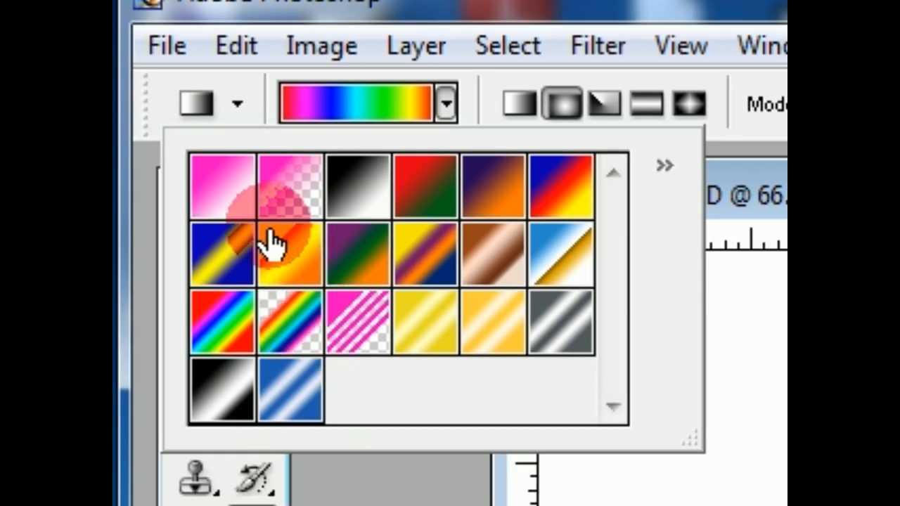
pyautogui.click(519, 103)
pyautogui.moveTo(487, 318); pyautogui.dragTo(605, 369)
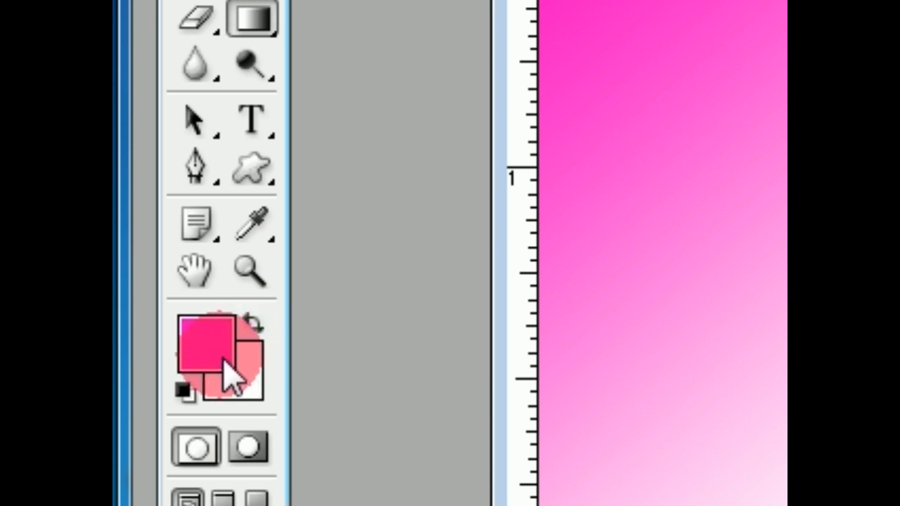
# Set the foreground color to green (H 150, S 98, B 98) and redraw the layer's diagonal gradient from green to white
pyautogui.click(213, 346)
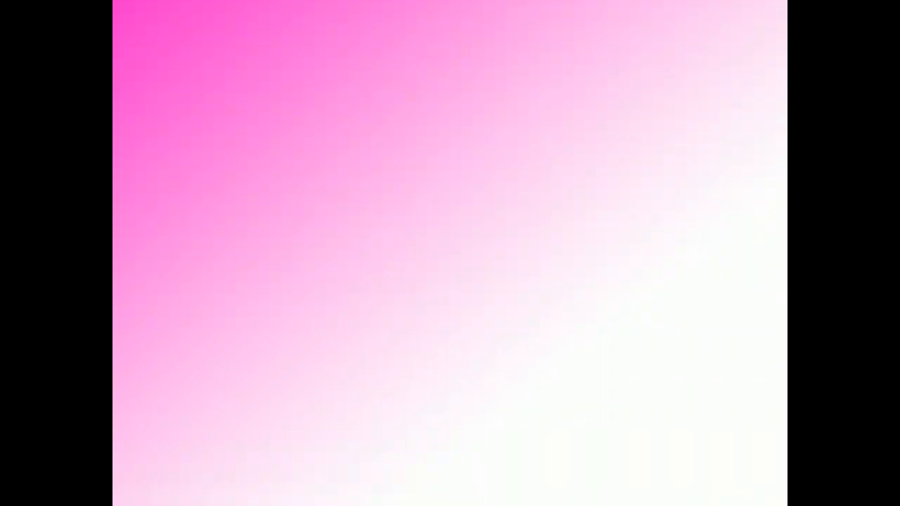
pyautogui.click(581, 368)
pyautogui.click(519, 204)
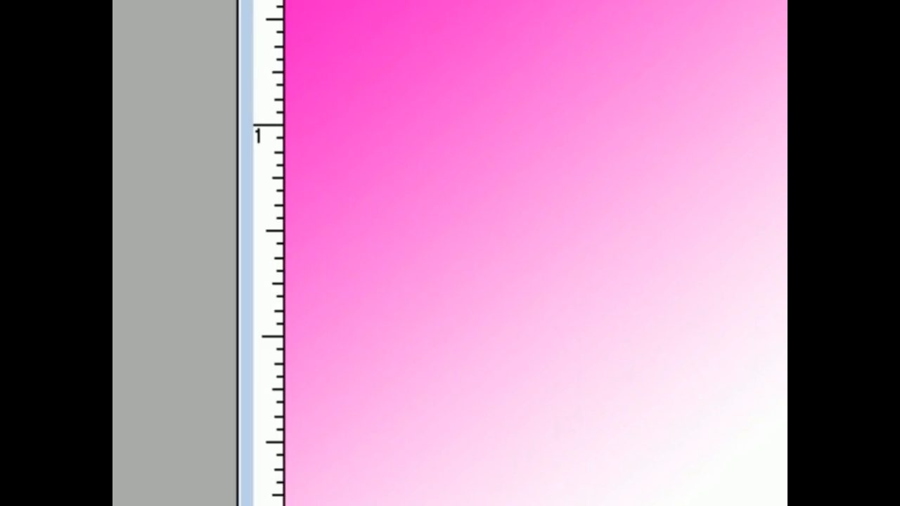
pyautogui.click(215, 297)
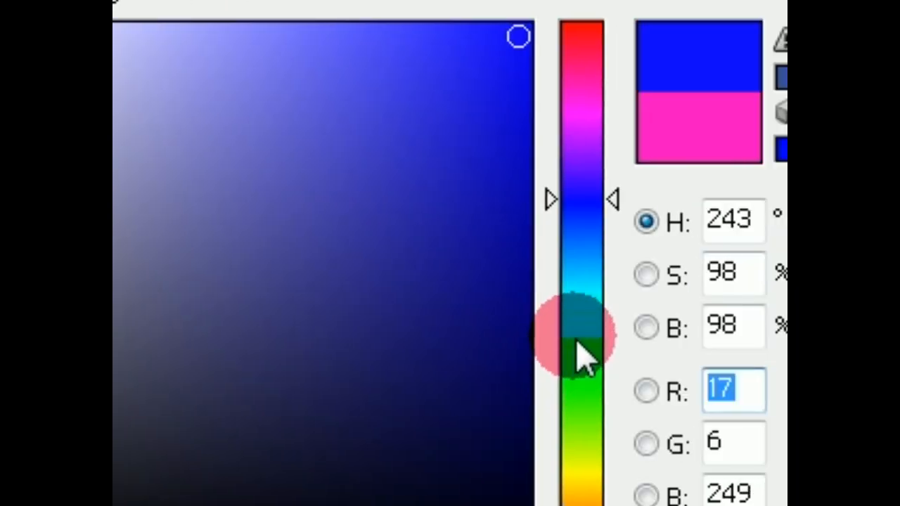
pyautogui.click(579, 349)
pyautogui.click(514, 50)
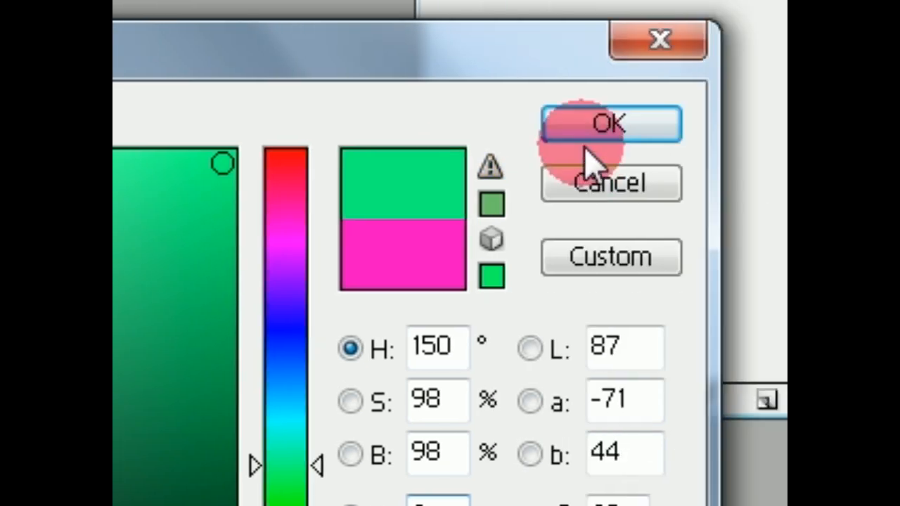
pyautogui.click(603, 126)
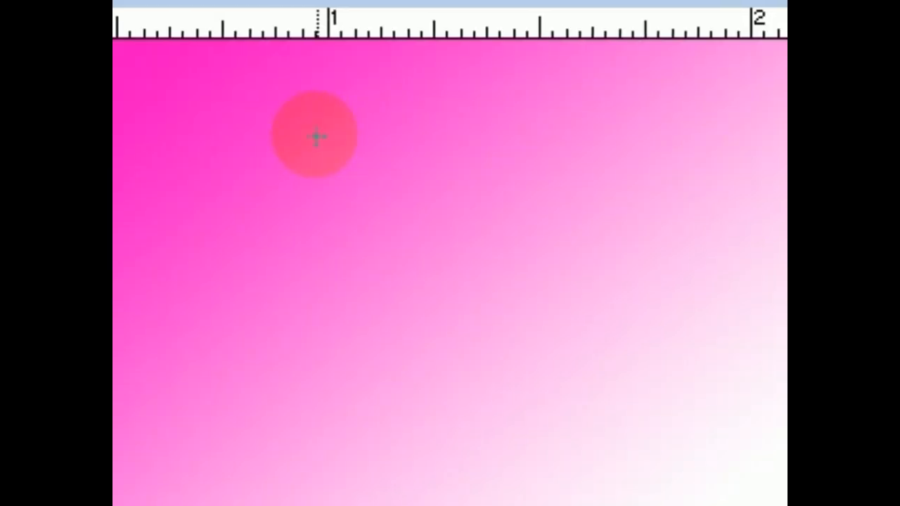
pyautogui.moveTo(316, 136); pyautogui.dragTo(595, 346)
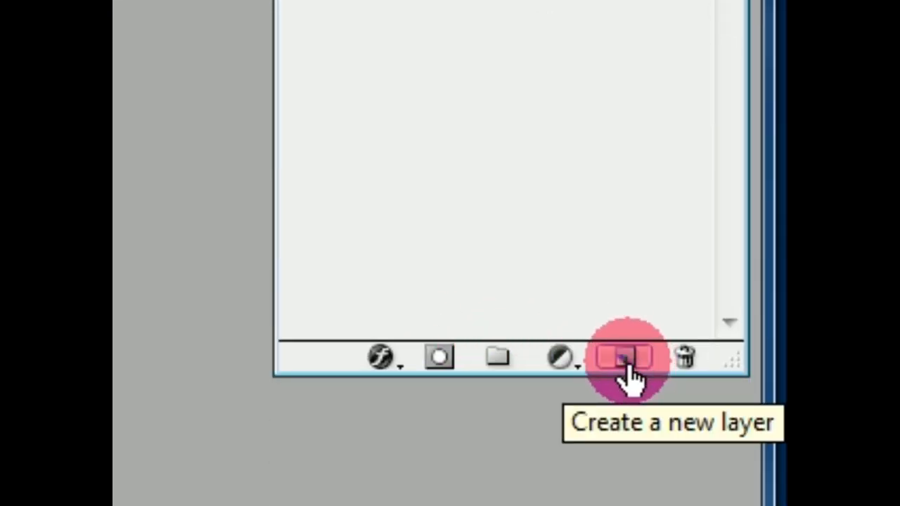
# Add a new layer above the gradient and choose the Horizontal Type Tool
pyautogui.click(624, 359)
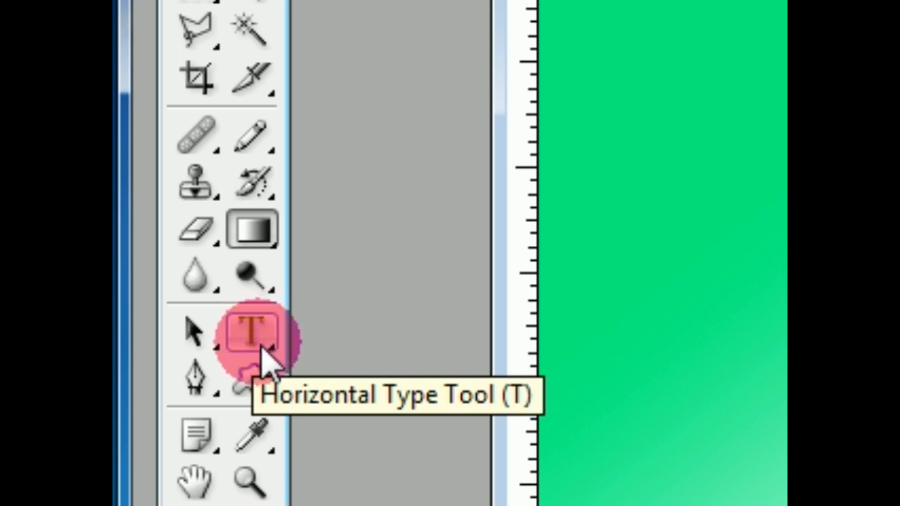
pyautogui.click(263, 351)
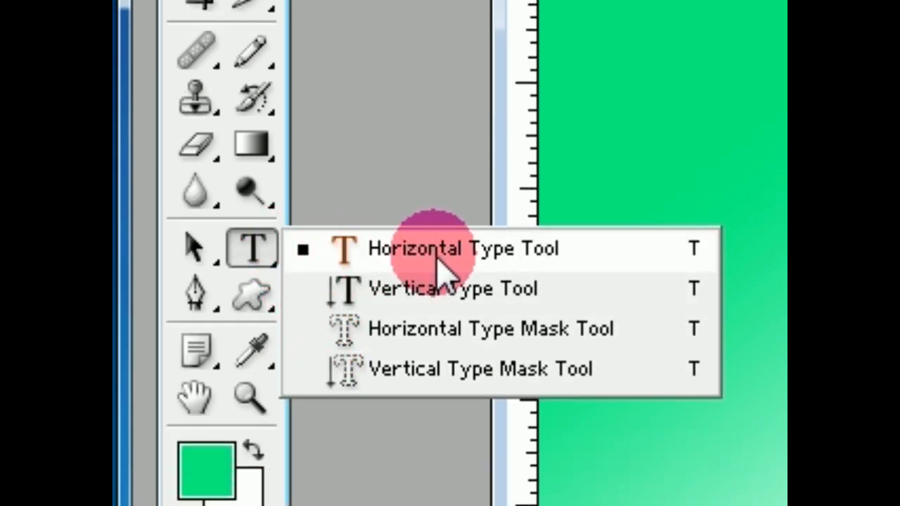
pyautogui.click(496, 264)
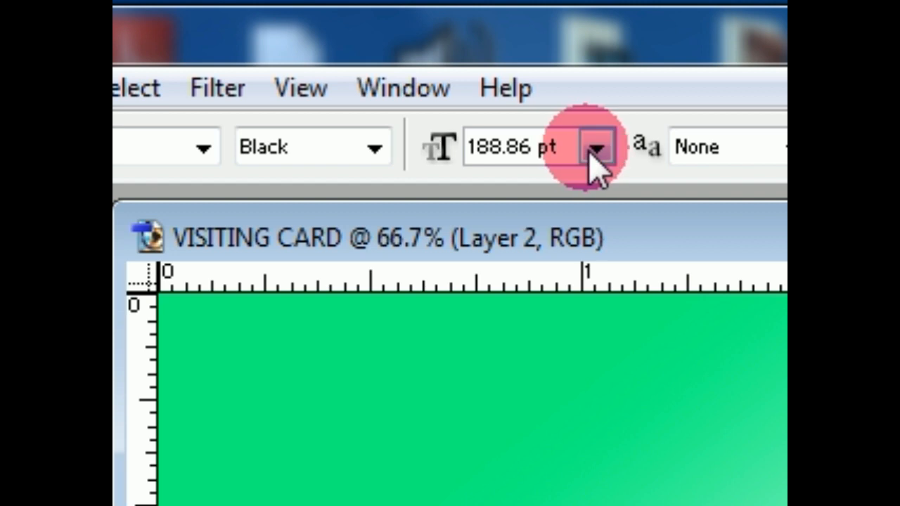
# Try type sizes of 36, 24 and 18 pt, and set the text color to red (H 352, S 98)
pyautogui.click(596, 149)
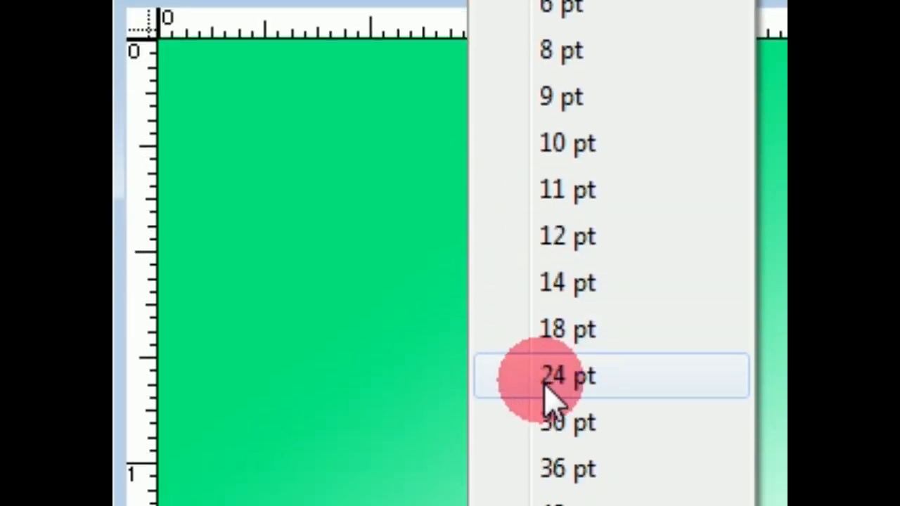
pyautogui.click(567, 384)
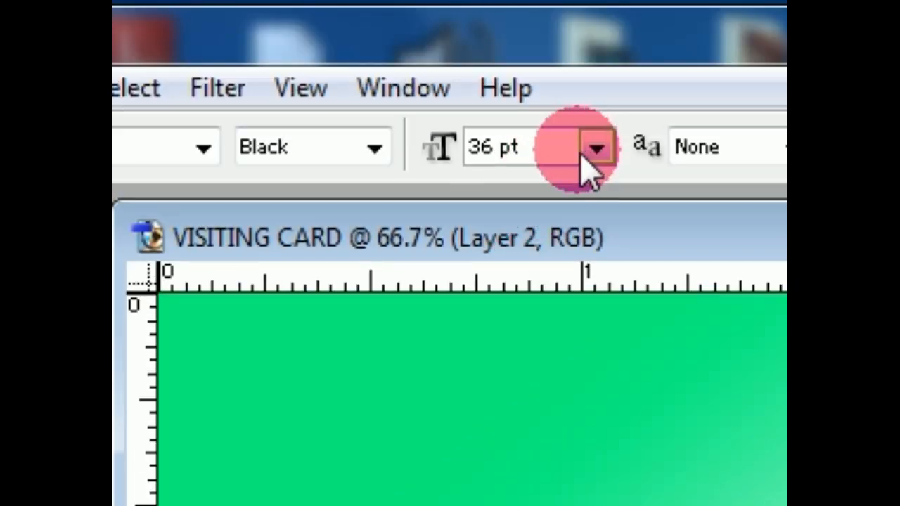
pyautogui.click(595, 148)
pyautogui.click(563, 500)
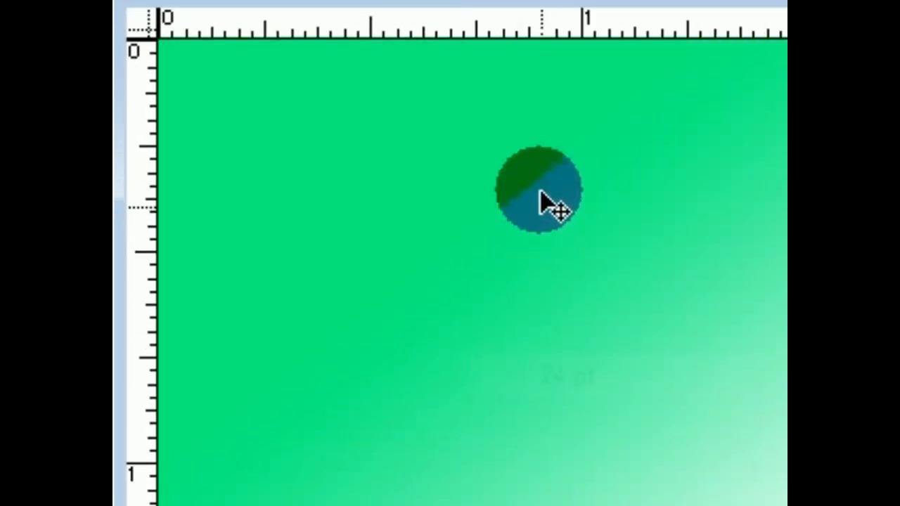
pyautogui.click(597, 21)
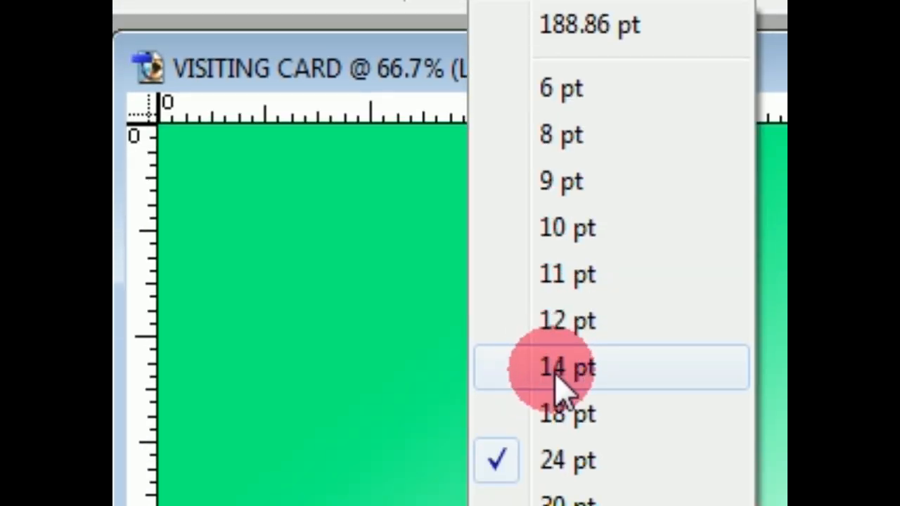
pyautogui.click(562, 505)
pyautogui.click(595, 152)
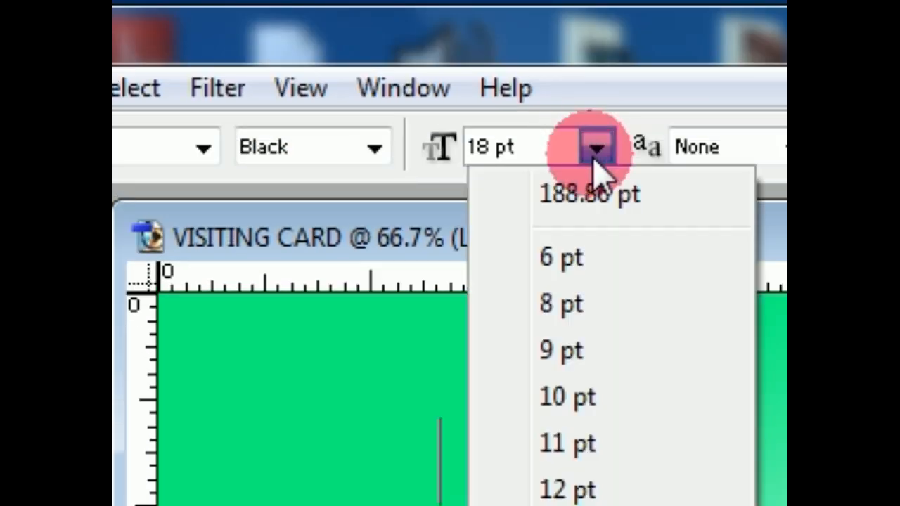
pyautogui.click(559, 371)
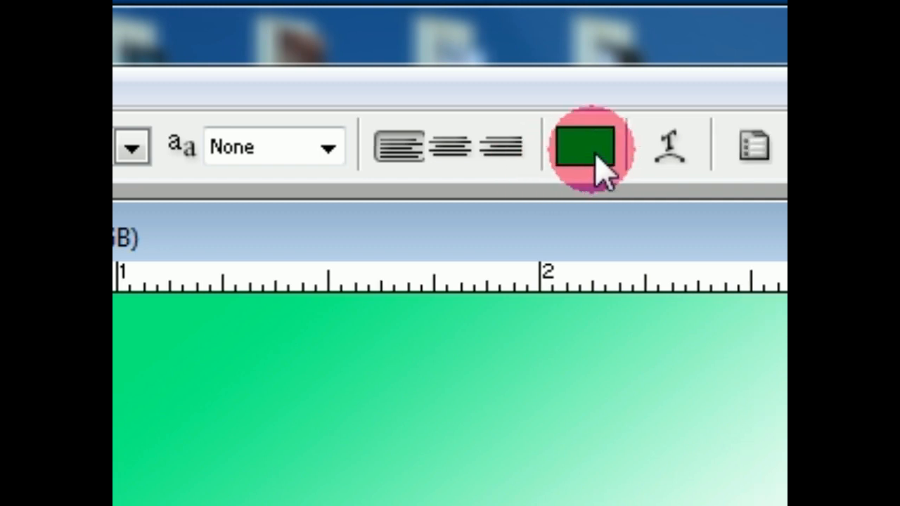
pyautogui.click(598, 153)
pyautogui.click(591, 257)
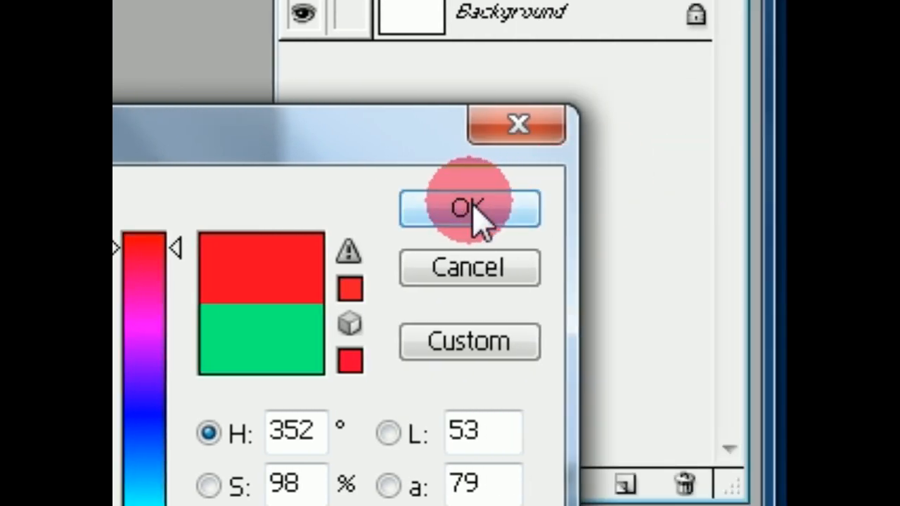
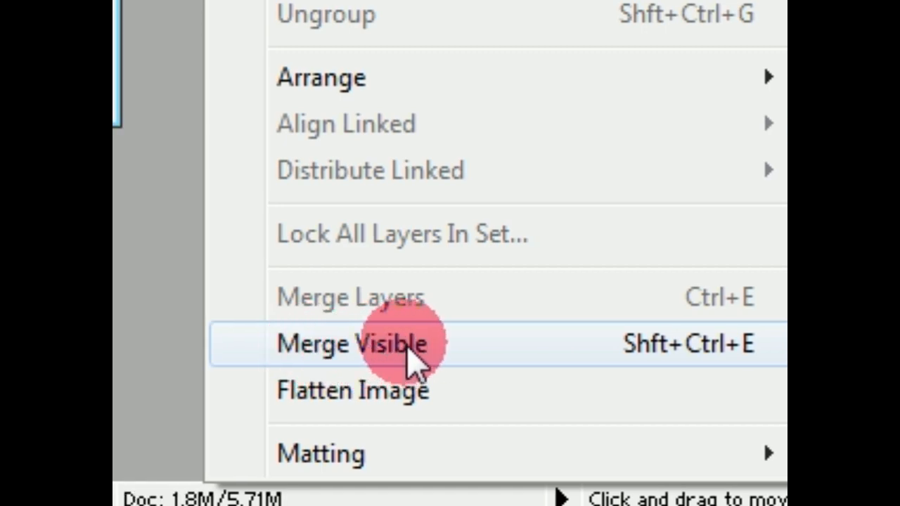
# Merge the card's visible layers, and create a new A4 document at 300 pixels/inch
pyautogui.click(410, 348)
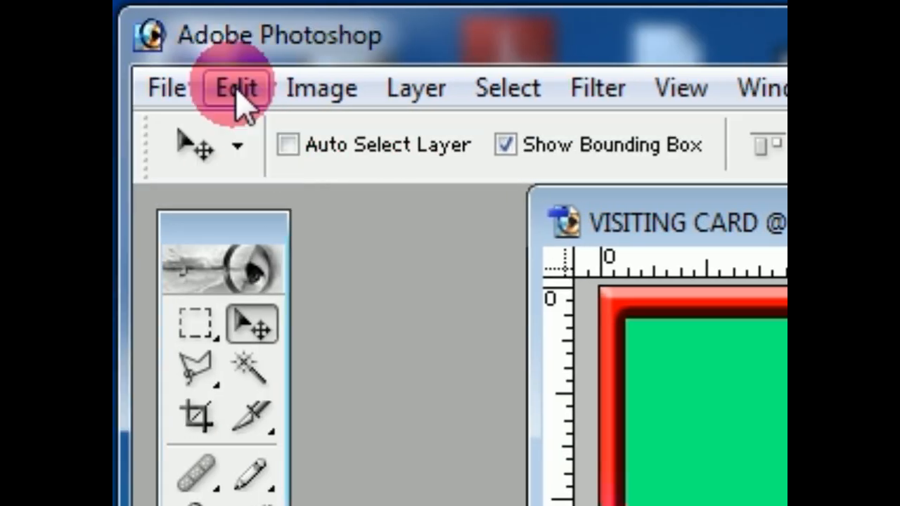
pyautogui.click(169, 93)
pyautogui.click(227, 138)
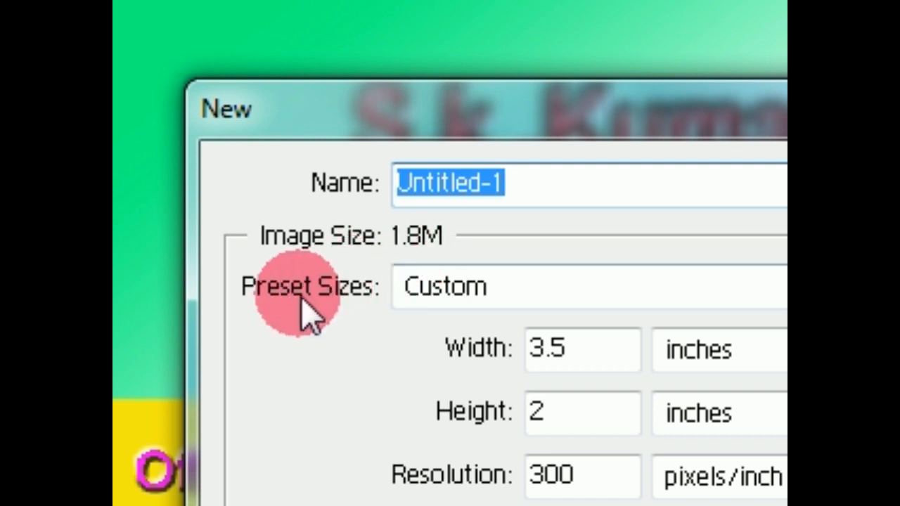
pyautogui.click(607, 297)
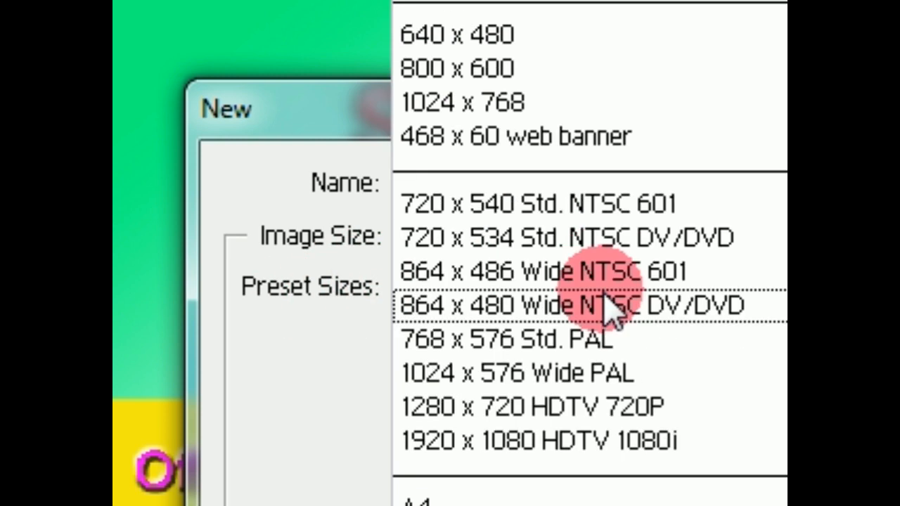
pyautogui.click(616, 306)
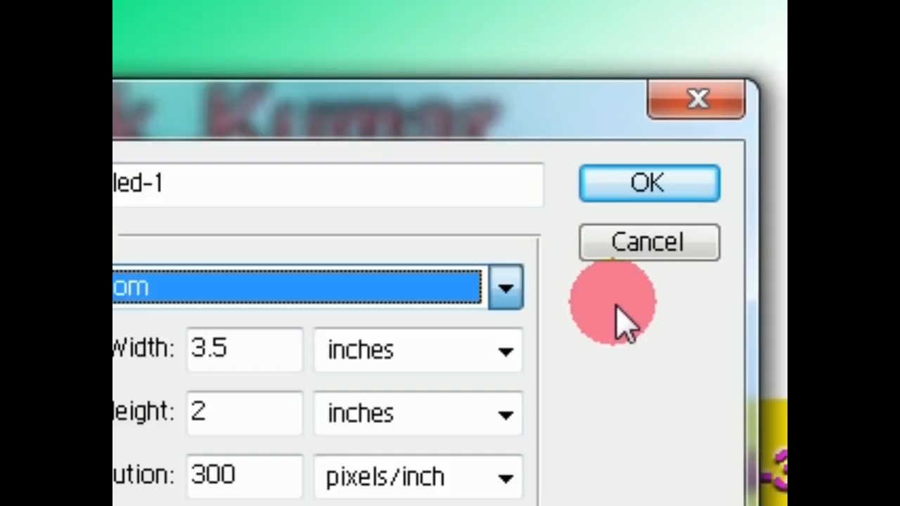
pyautogui.click(503, 293)
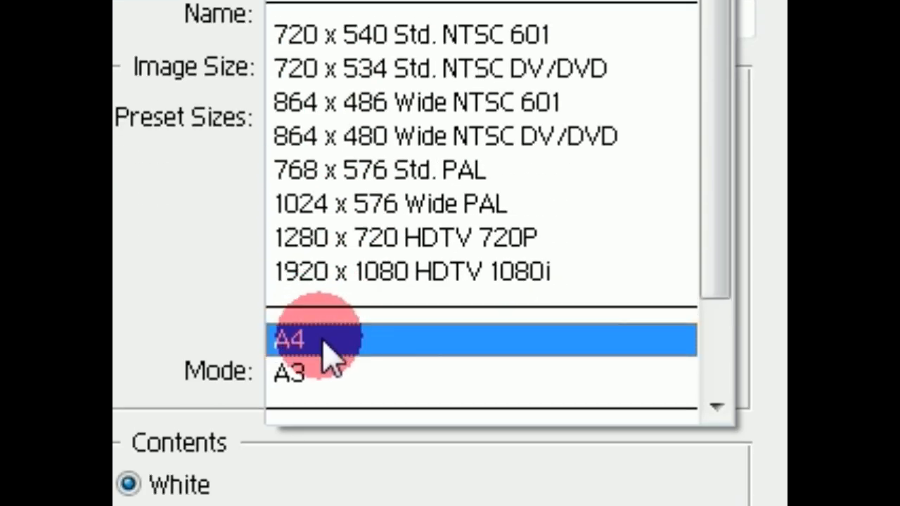
pyautogui.click(363, 344)
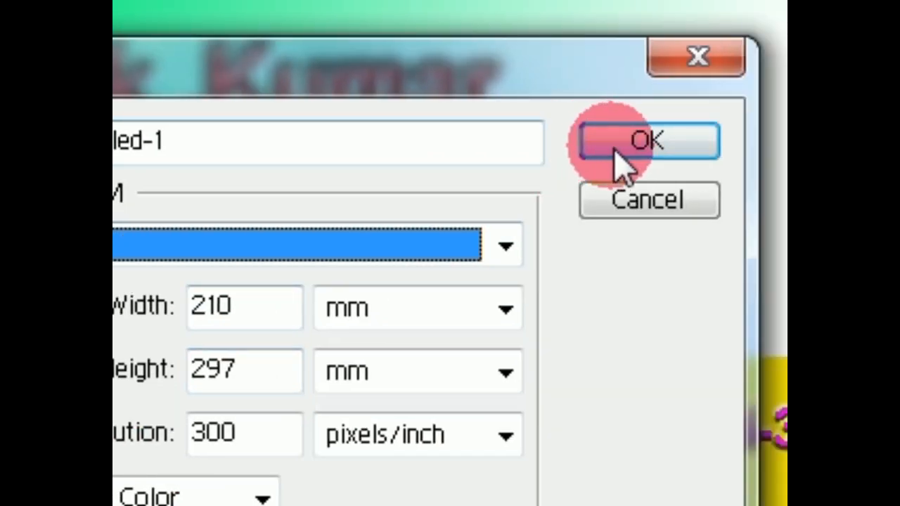
pyautogui.click(583, 141)
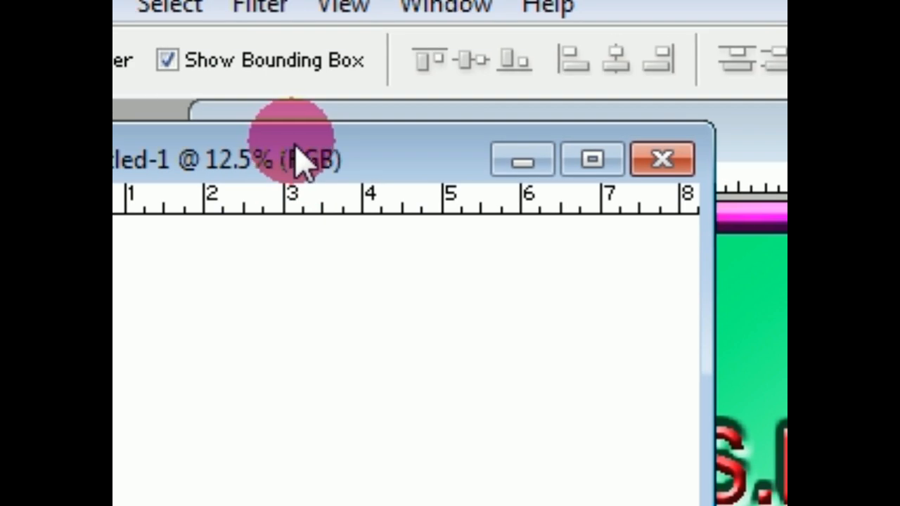
# Arrange the A4 document's window and the visiting card's window side by side so both can be reached
pyautogui.moveTo(297, 161); pyautogui.dragTo(591, 296)
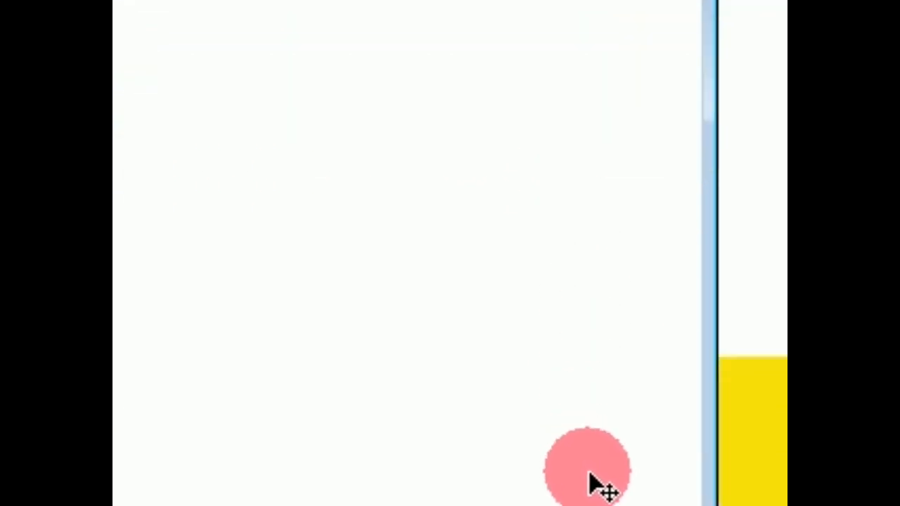
pyautogui.moveTo(300, 63); pyautogui.dragTo(413, 57)
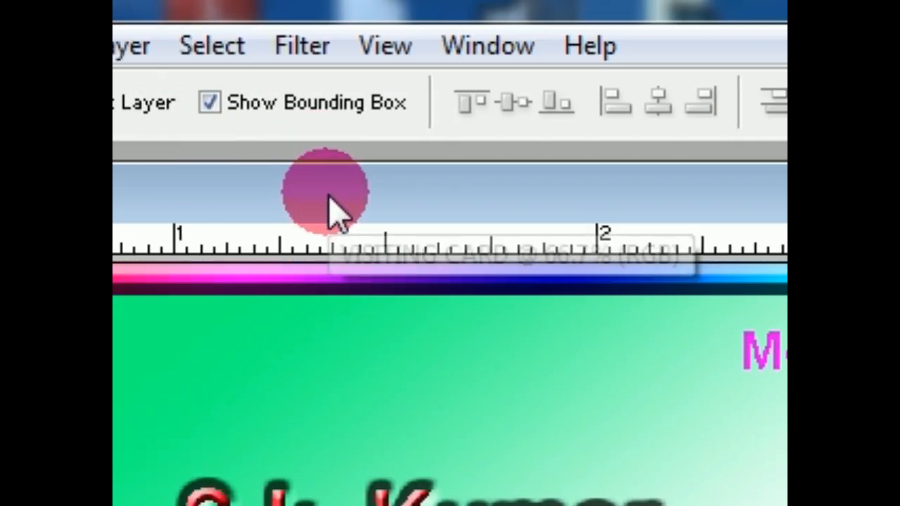
pyautogui.moveTo(330, 200); pyautogui.dragTo(566, 202)
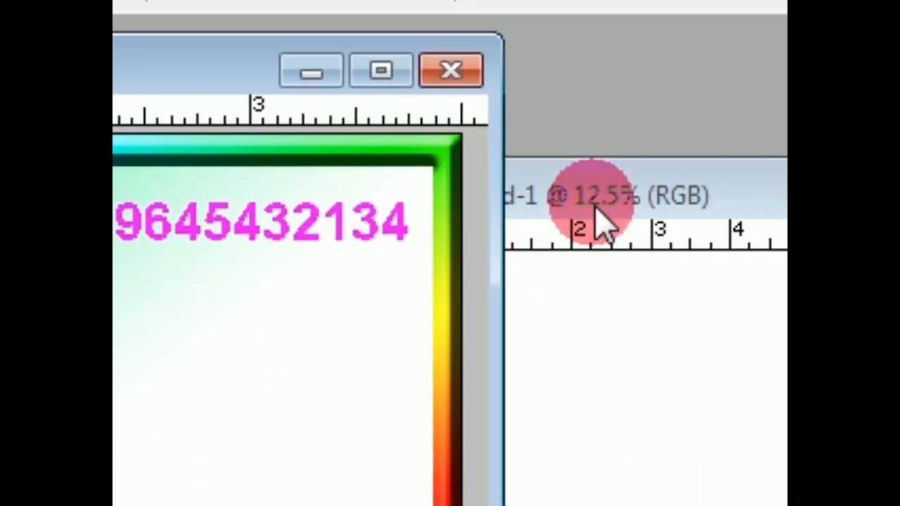
pyautogui.moveTo(591, 203); pyautogui.dragTo(590, 162)
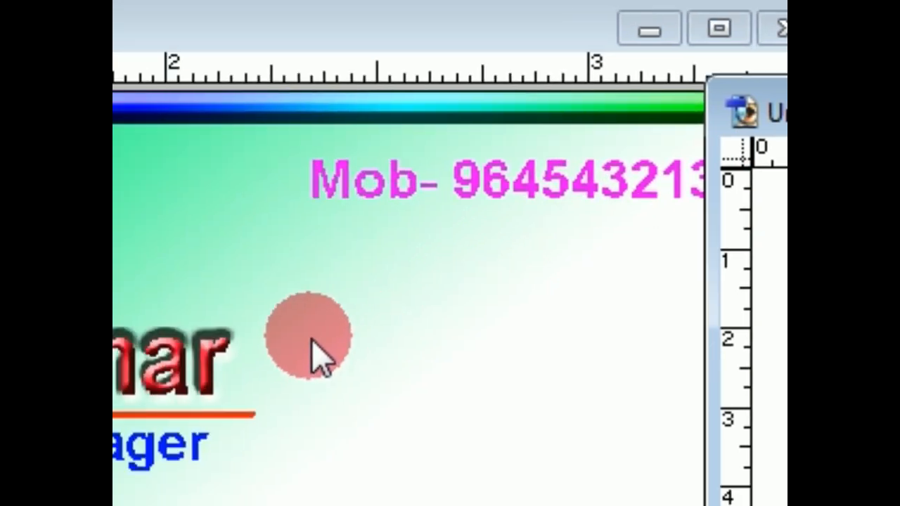
# Copy the merged card onto the A4 page with the Move Tool and position it near the top of the page
pyautogui.click(282, 292)
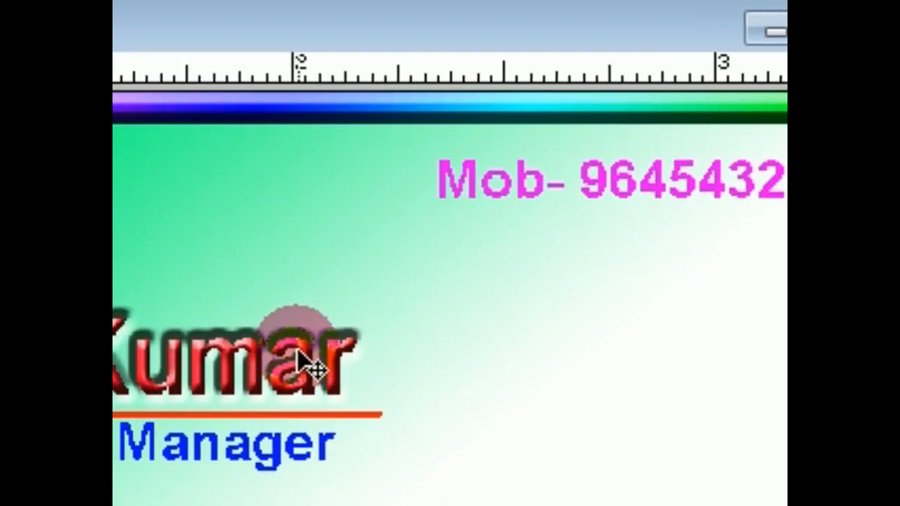
pyautogui.moveTo(302, 362); pyautogui.dragTo(899, 366)
pyautogui.moveTo(589, 362); pyautogui.dragTo(597, 251)
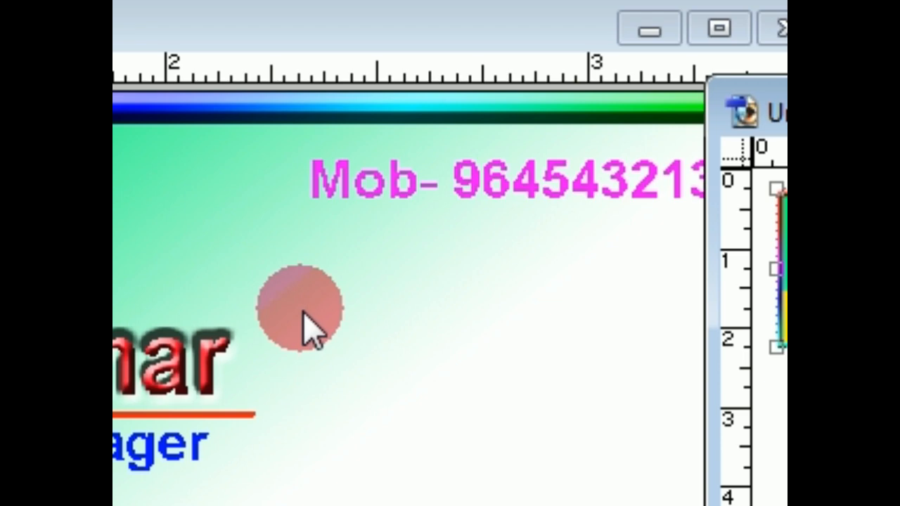
# Bring the card's window forward and move it lower so the placed card on the A4 page stays in view
pyautogui.click(298, 310)
pyautogui.moveTo(167, 46); pyautogui.dragTo(561, 276)
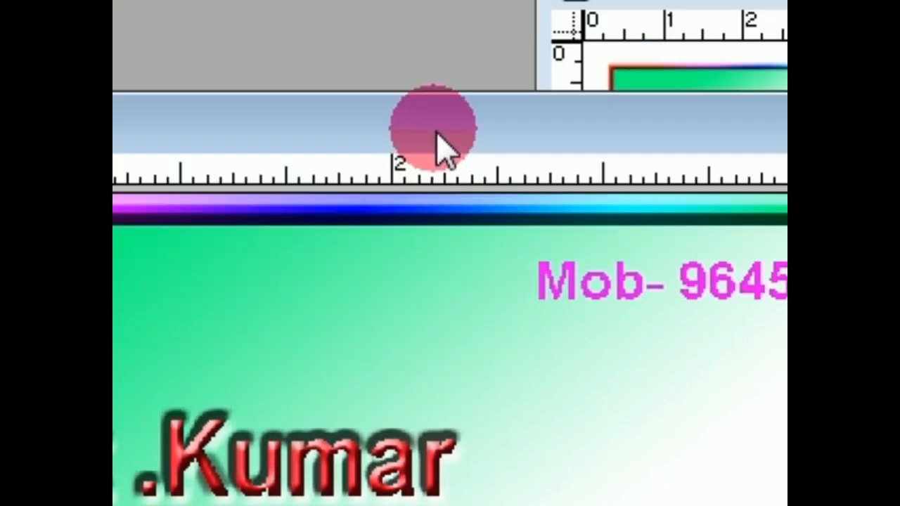
pyautogui.moveTo(435, 50); pyautogui.dragTo(680, 207)
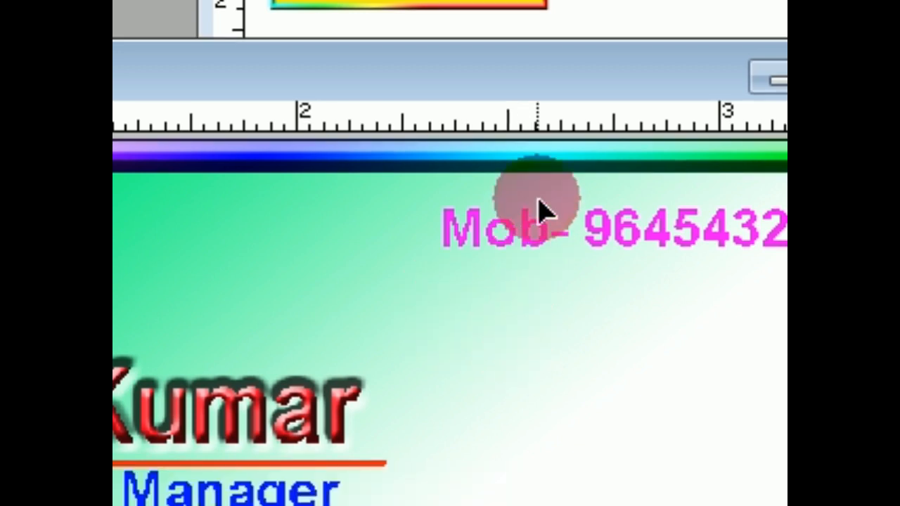
# Copy the card onto the A4 page repeatedly, stacking the copies in a column below the first one
pyautogui.moveTo(538, 199); pyautogui.dragTo(587, 155)
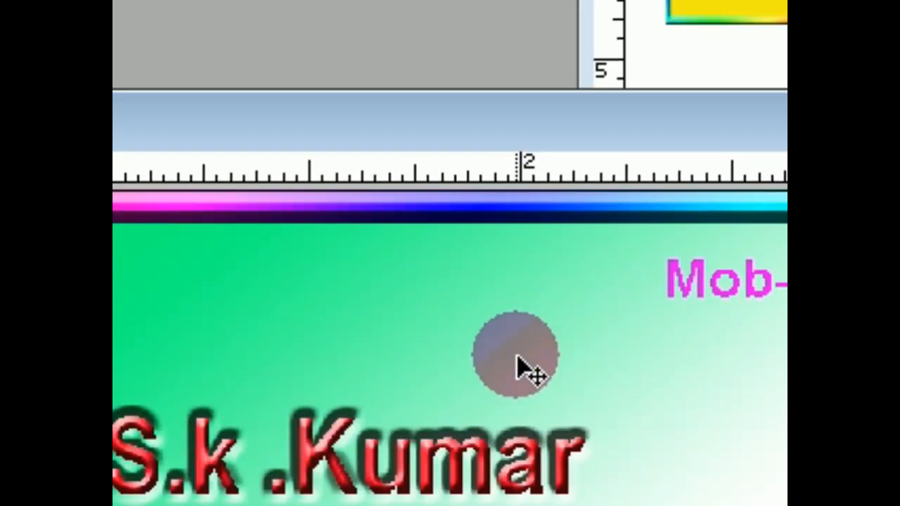
pyautogui.moveTo(520, 359); pyautogui.dragTo(484, 312)
pyautogui.moveTo(486, 211); pyautogui.dragTo(278, 416)
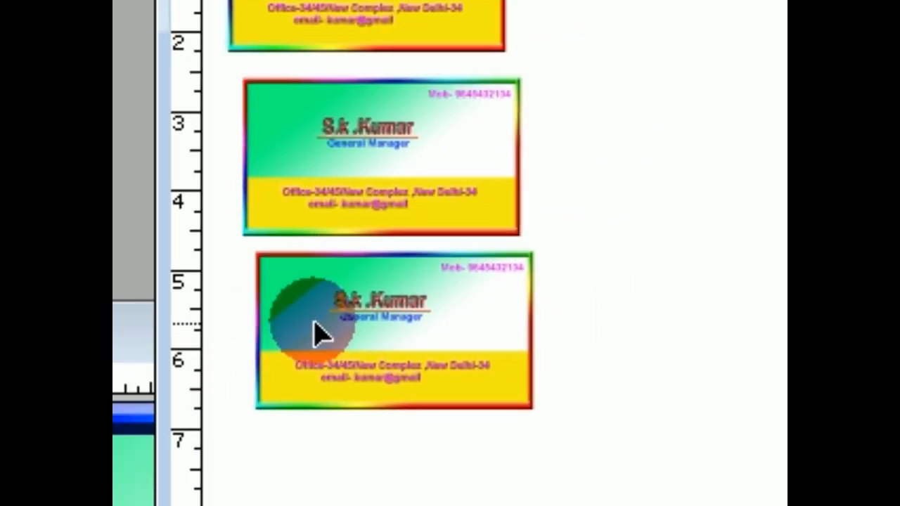
pyautogui.click(301, 344)
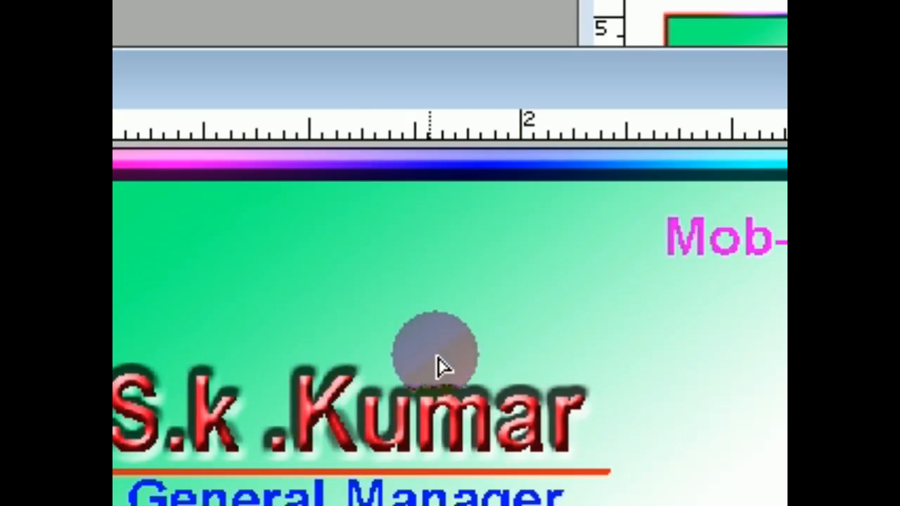
pyautogui.moveTo(436, 366); pyautogui.dragTo(337, 359)
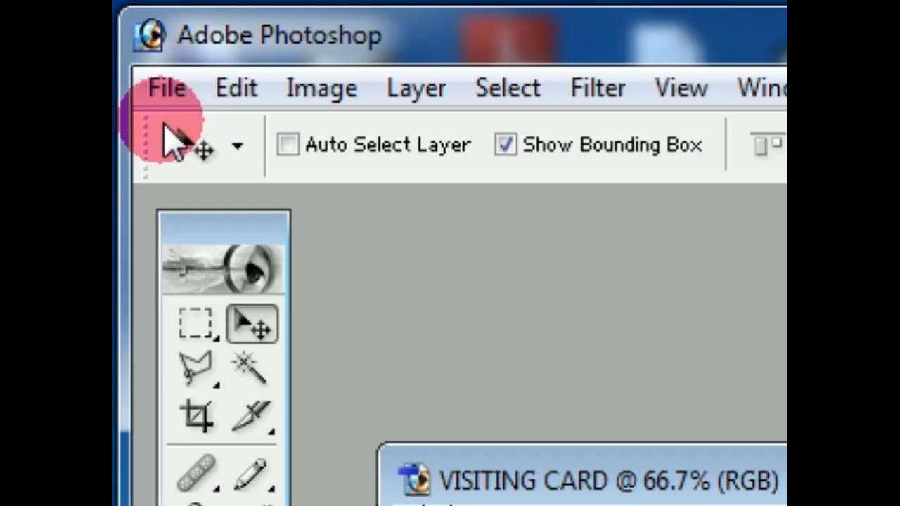
# Create a new document named "final output" with the 4 x 6 inch preset size
pyautogui.click(166, 89)
pyautogui.click(220, 141)
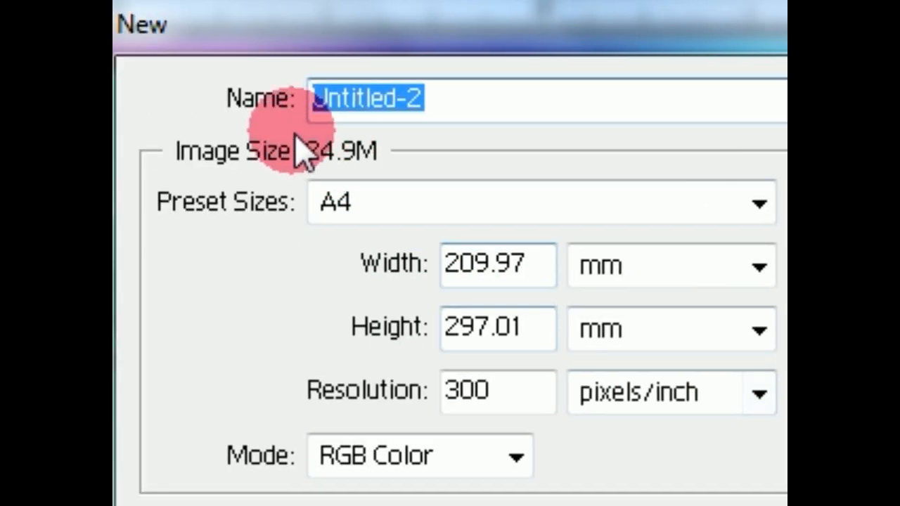
pyautogui.click(837, 388)
pyautogui.moveTo(457, 134); pyautogui.dragTo(301, 134)
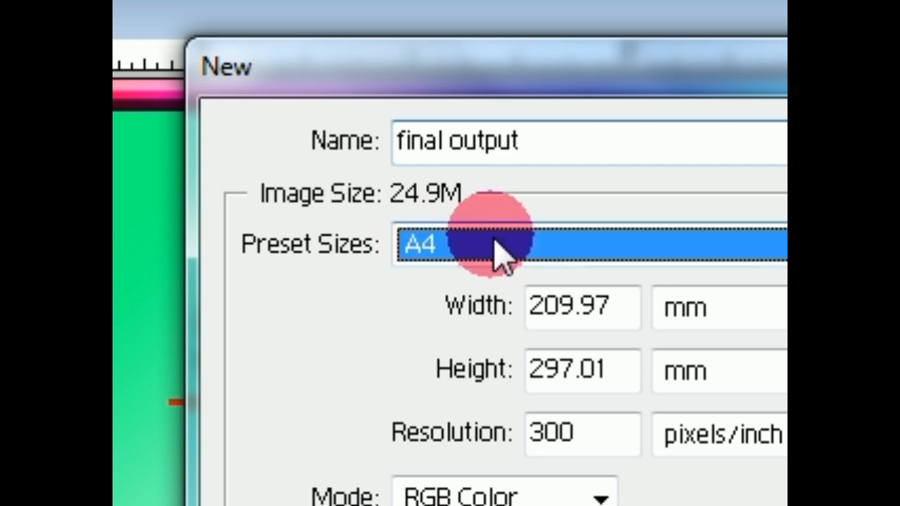
pyautogui.click(501, 253)
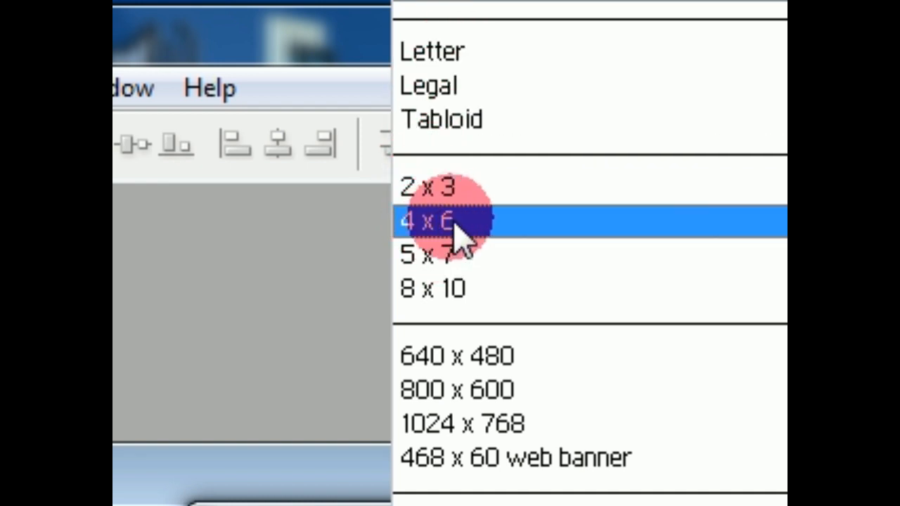
pyautogui.click(457, 224)
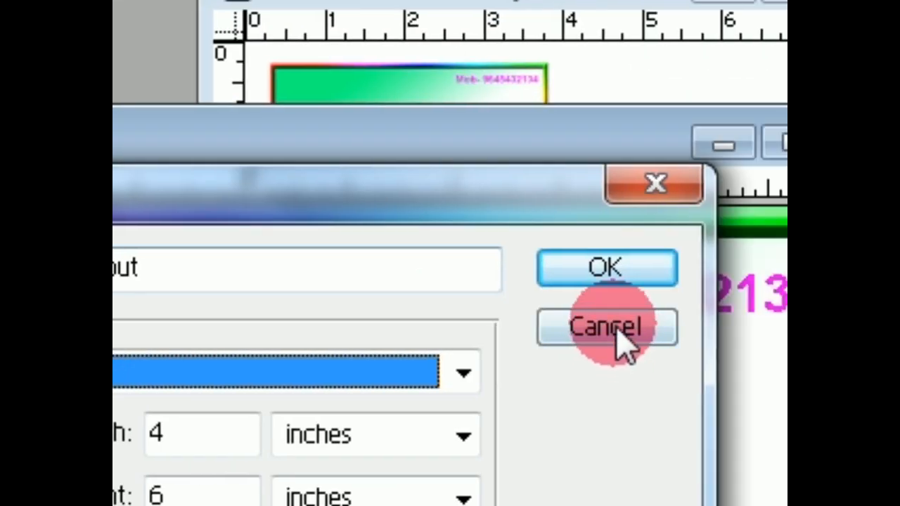
pyautogui.click(597, 282)
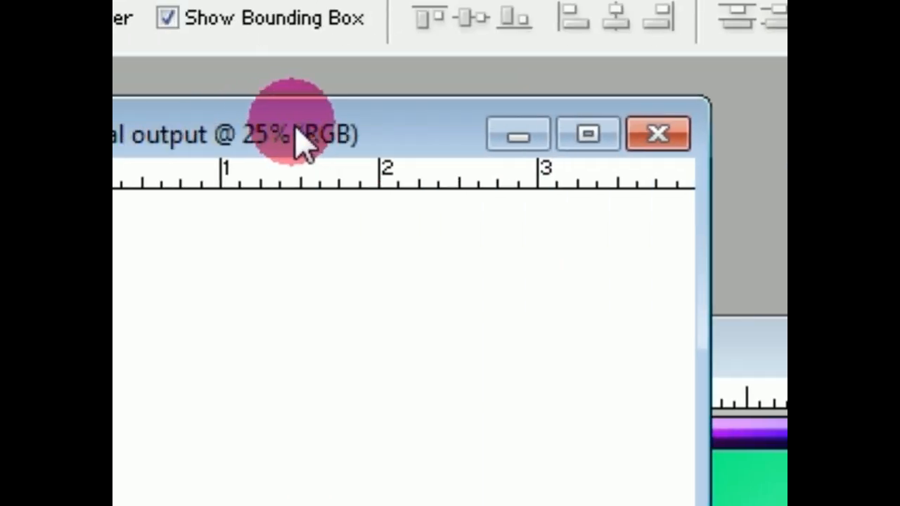
# Arrange the document windows and copy the card onto the 4 x 6 inch page, positioning it near the top
pyautogui.moveTo(302, 141); pyautogui.dragTo(320, 183)
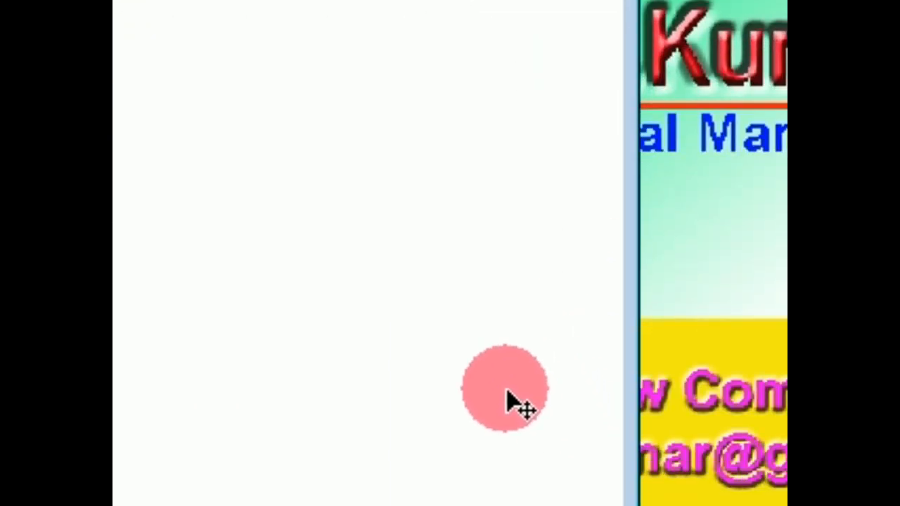
pyautogui.moveTo(469, 137); pyautogui.dragTo(437, 138)
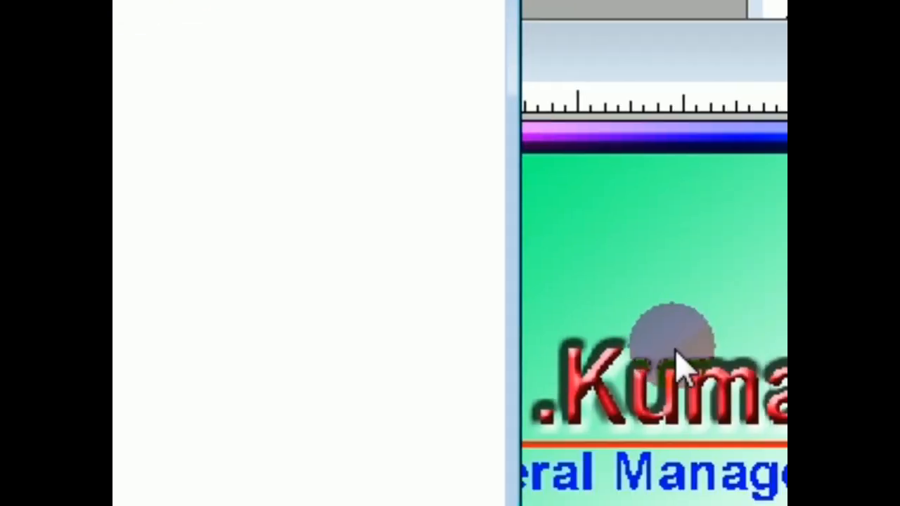
pyautogui.click(718, 54)
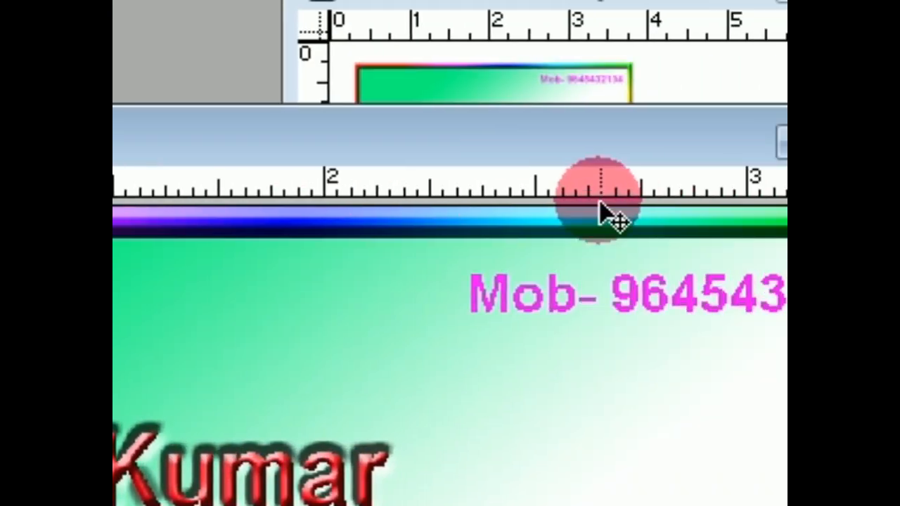
pyautogui.moveTo(303, 128); pyautogui.dragTo(601, 177)
pyautogui.moveTo(576, 357); pyautogui.dragTo(93, 113)
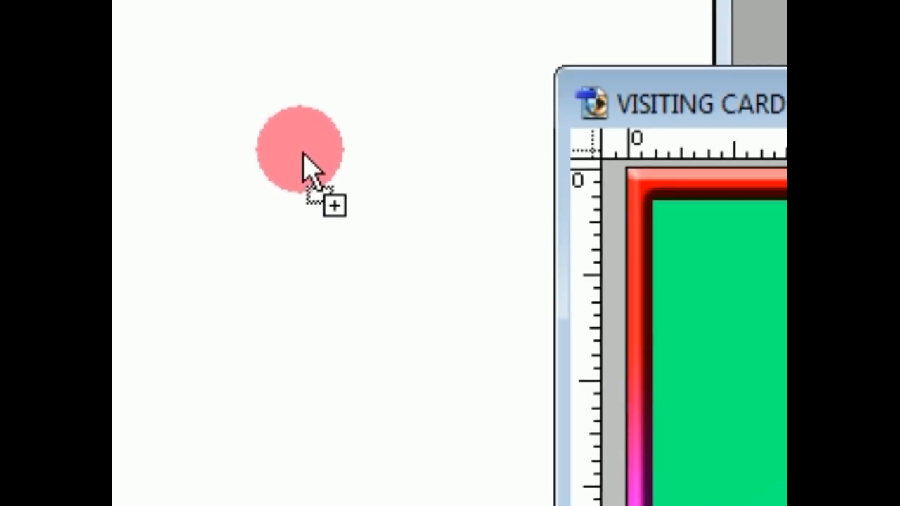
pyautogui.moveTo(303, 169); pyautogui.dragTo(321, 130)
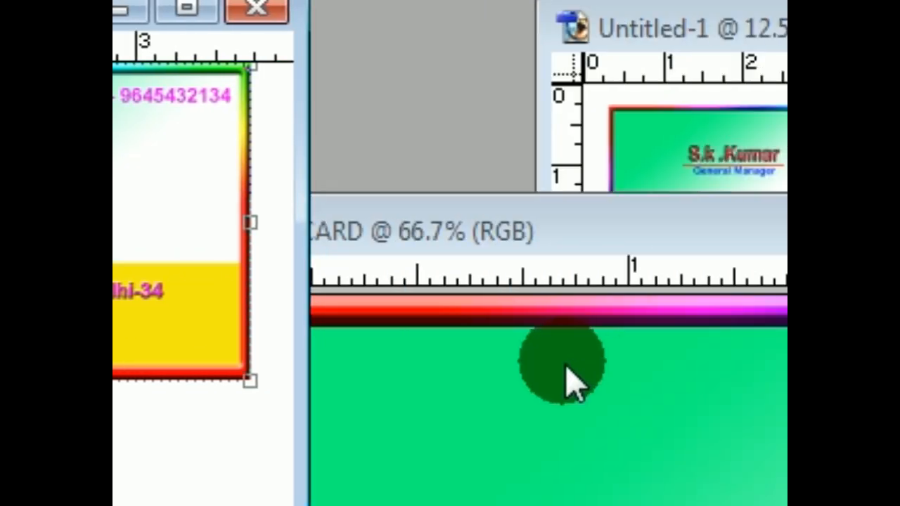
# Move the card's window clear of the 4 x 6 inch page and place a second copy aligned just below the first
pyautogui.click(566, 364)
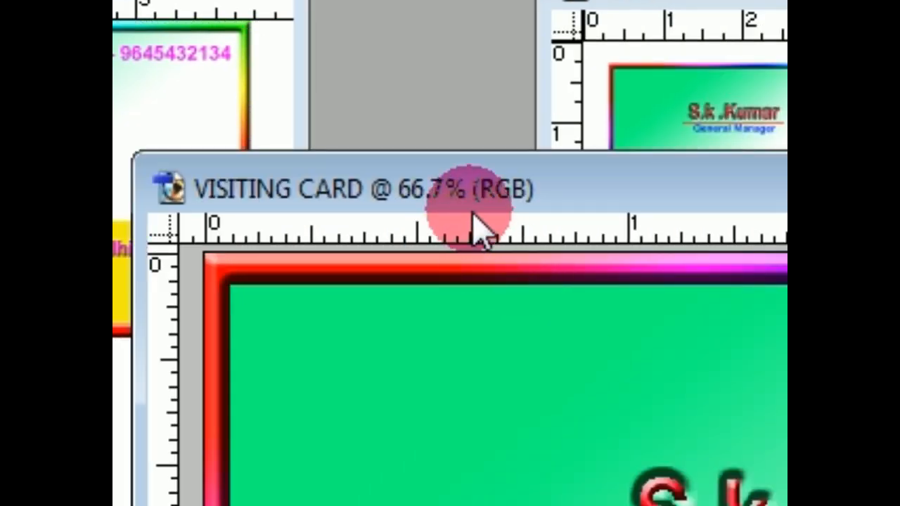
pyautogui.moveTo(474, 217); pyautogui.dragTo(606, 124)
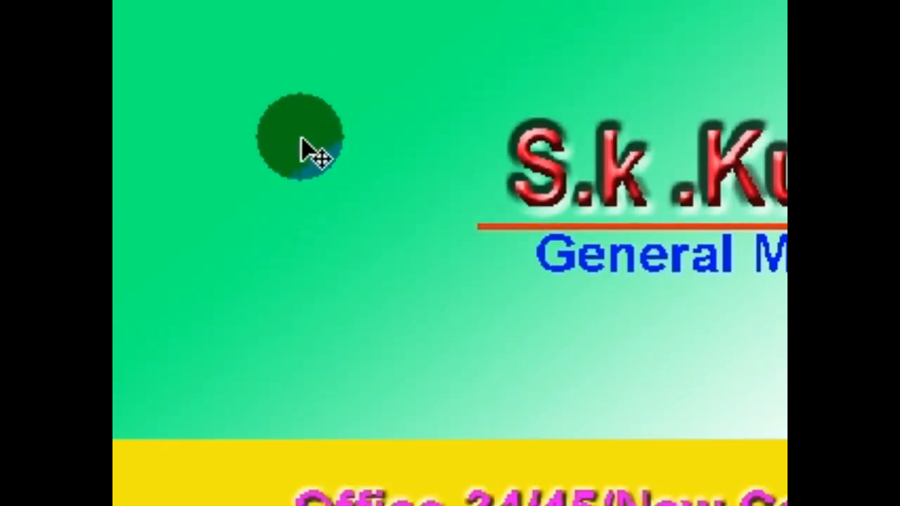
pyautogui.moveTo(302, 138); pyautogui.dragTo(262, 211)
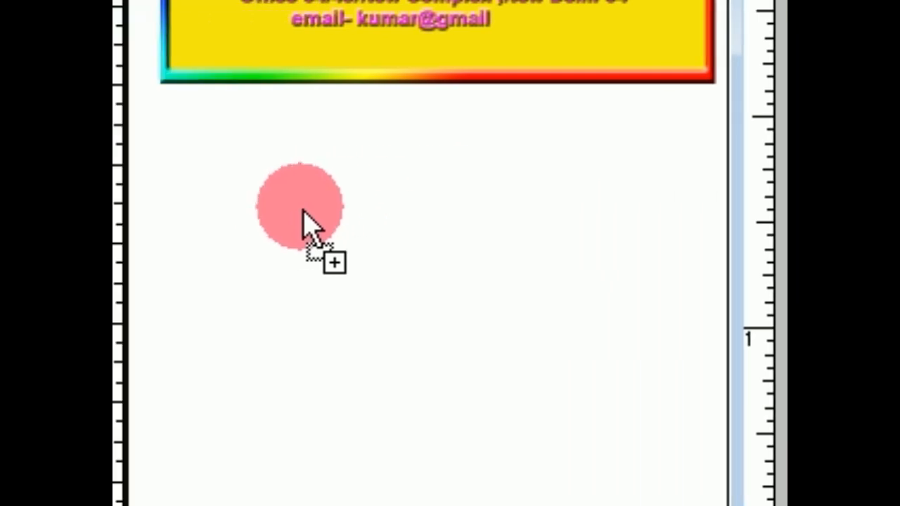
pyautogui.moveTo(303, 210)
pyautogui.mouseDown()
pyautogui.moveTo(275, 209)
pyautogui.moveTo(266, 198)
pyautogui.moveTo(309, 198)
pyautogui.mouseUp()
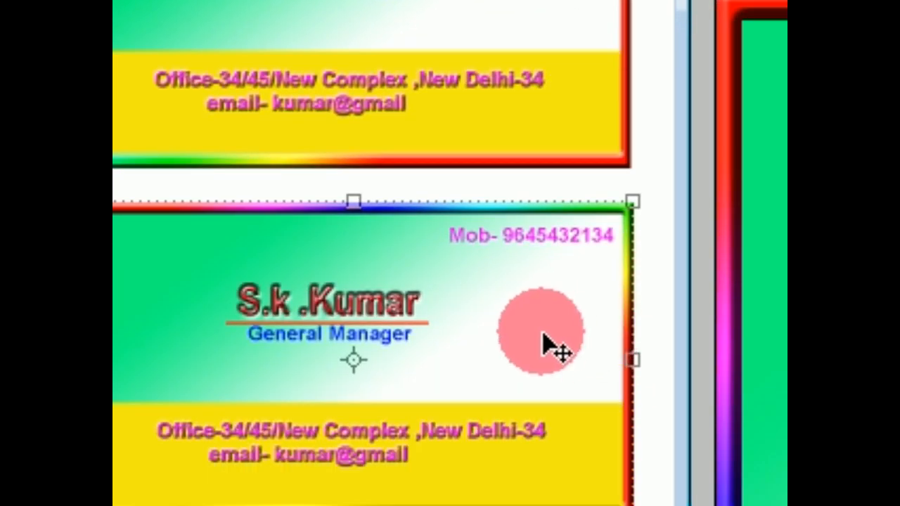
pyautogui.moveTo(626, 500); pyautogui.dragTo(620, 484)
pyautogui.moveTo(535, 329); pyautogui.dragTo(543, 328)
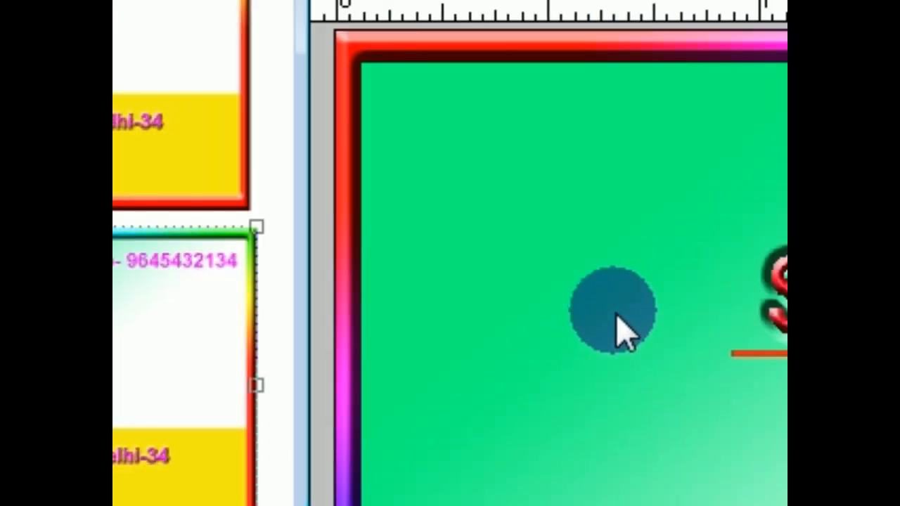
# Copy a third card onto the 4 x 6 inch page and line it up below the second one
pyautogui.click(617, 315)
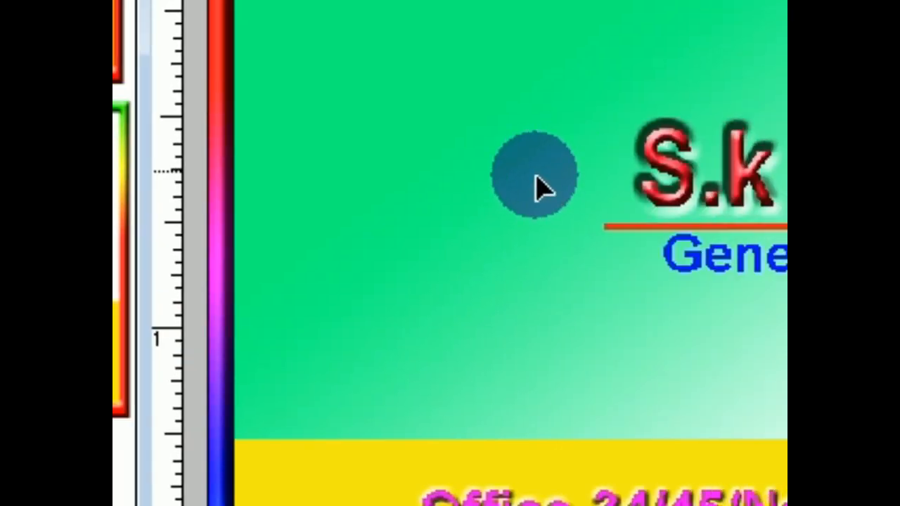
pyautogui.moveTo(536, 174); pyautogui.dragTo(221, 341)
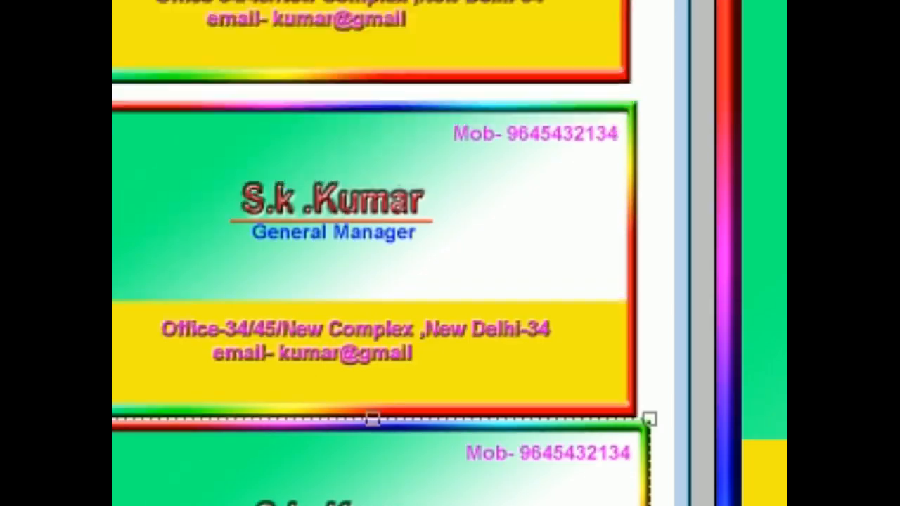
pyautogui.click(535, 149)
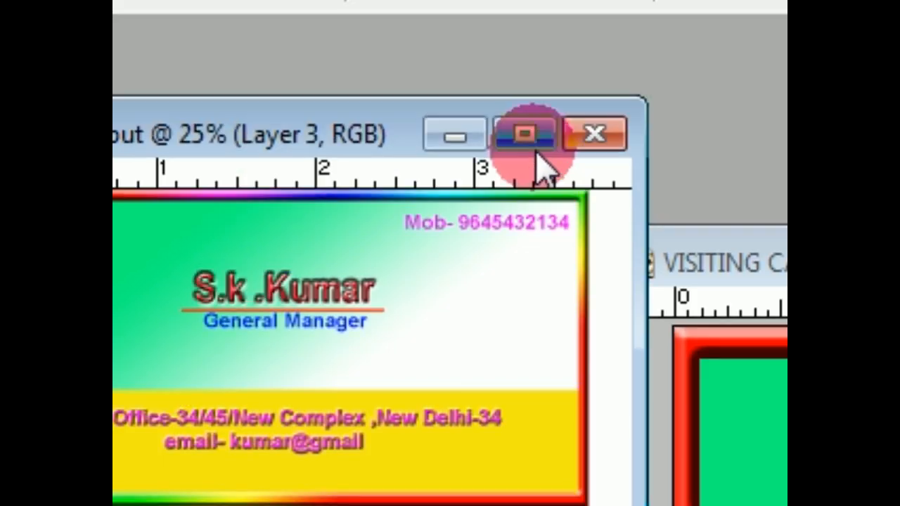
pyautogui.moveTo(392, 124); pyautogui.dragTo(388, 66)
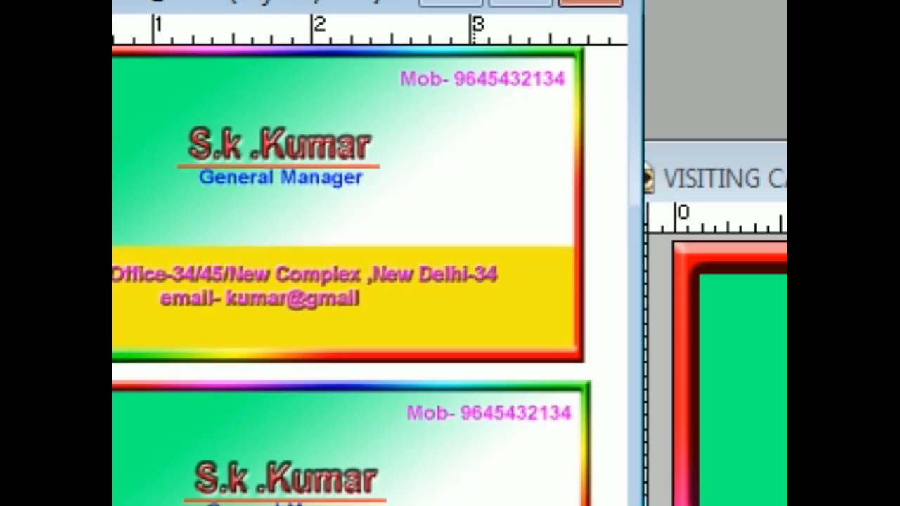
pyautogui.moveTo(460, 343)
pyautogui.mouseDown()
pyautogui.moveTo(443, 341)
pyautogui.moveTo(444, 351)
pyautogui.mouseUp()
pyautogui.moveTo(424, 111); pyautogui.dragTo(422, 152)
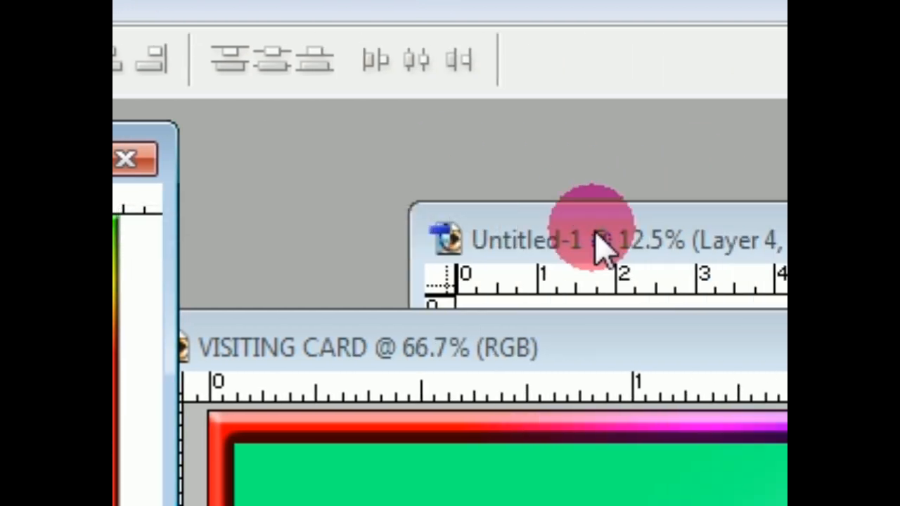
# Bring the A4 page forward beside the 4 x 6 inch page and align its lowest card with the column above
pyautogui.moveTo(597, 231); pyautogui.dragTo(281, 150)
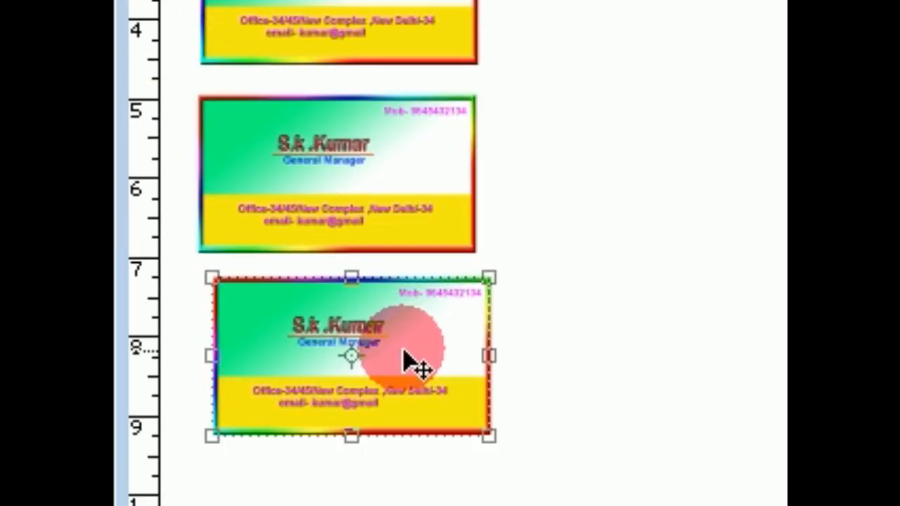
pyautogui.moveTo(405, 349)
pyautogui.mouseDown()
pyautogui.moveTo(381, 341)
pyautogui.moveTo(389, 343)
pyautogui.mouseUp()
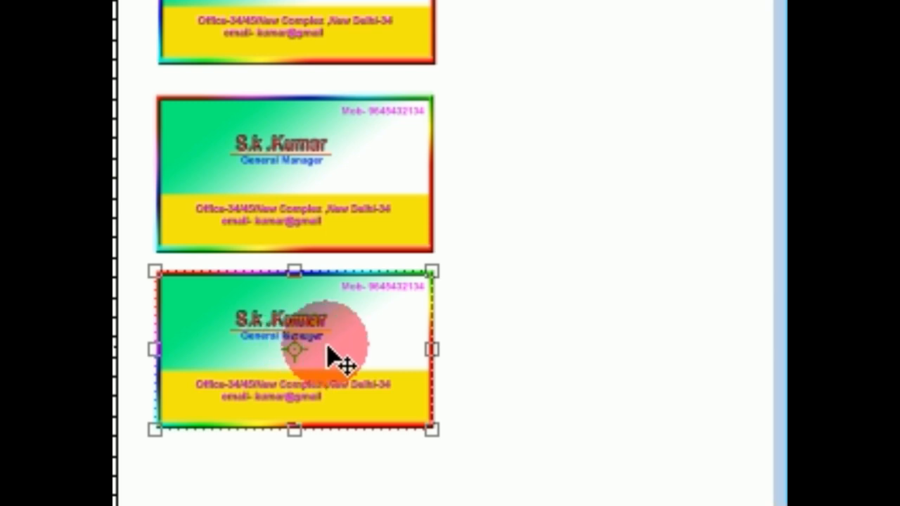
pyautogui.moveTo(345, 341)
pyautogui.mouseDown()
pyautogui.moveTo(351, 349)
pyautogui.moveTo(350, 340)
pyautogui.mouseUp()
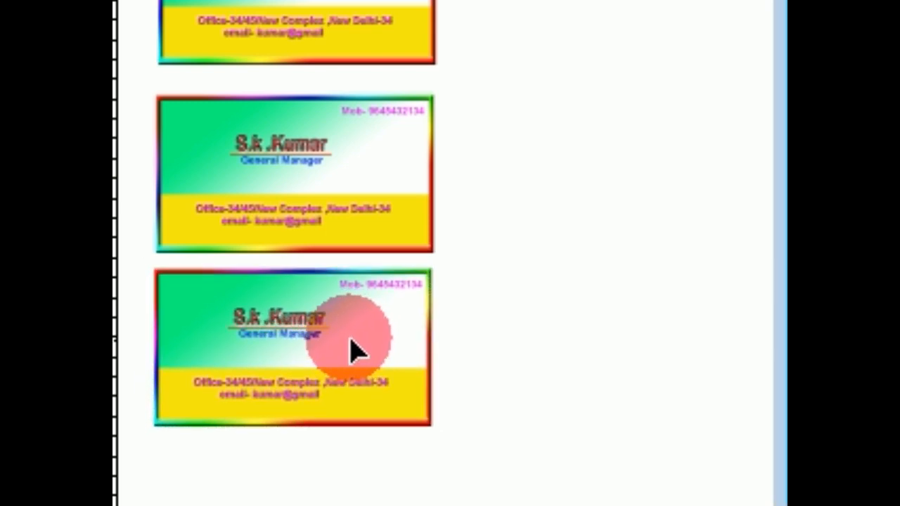
pyautogui.rightClick(355, 343)
pyautogui.click(361, 309)
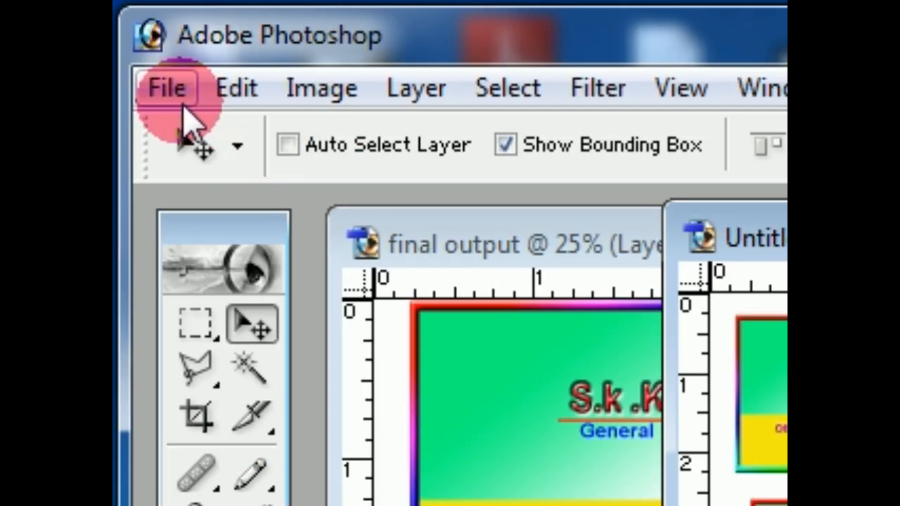
pyautogui.click(237, 88)
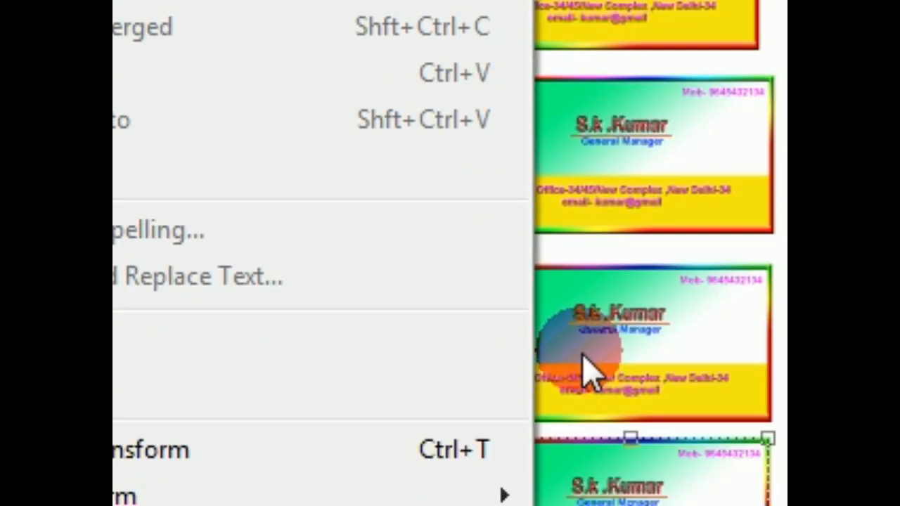
pyautogui.click(589, 372)
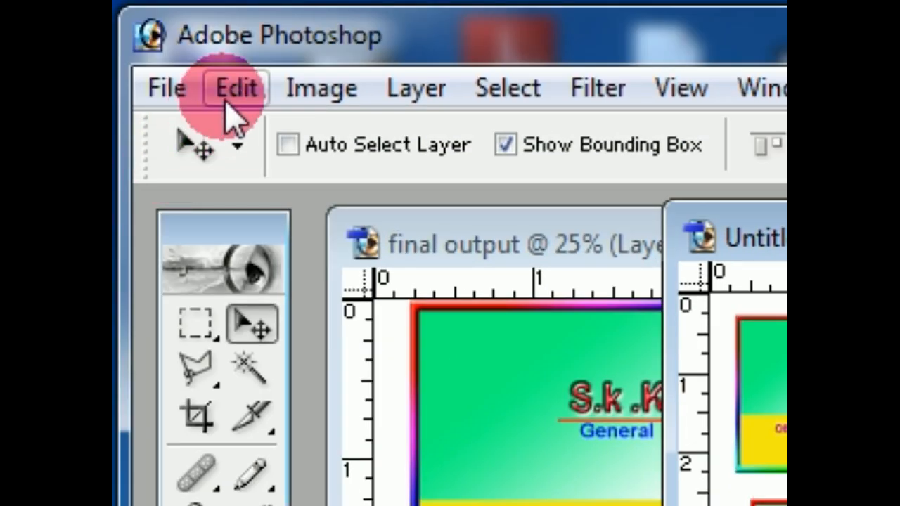
pyautogui.click(235, 89)
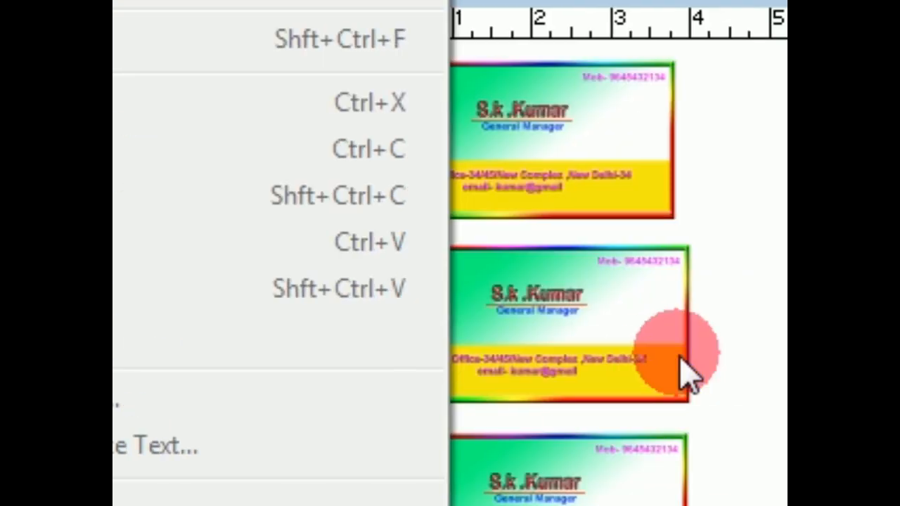
pyautogui.click(576, 276)
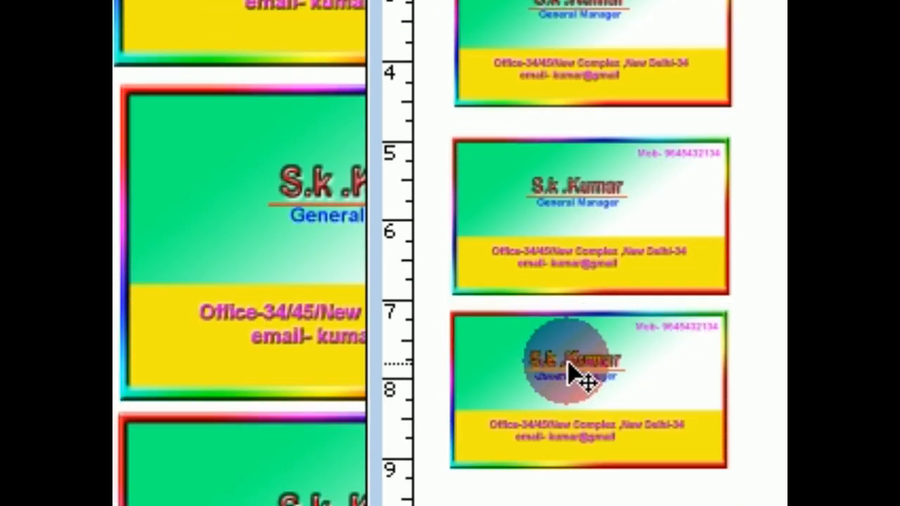
# Reposition the fourth card on the A4 page and duplicate it within the page, placing the copy directly below it
pyautogui.click(571, 370)
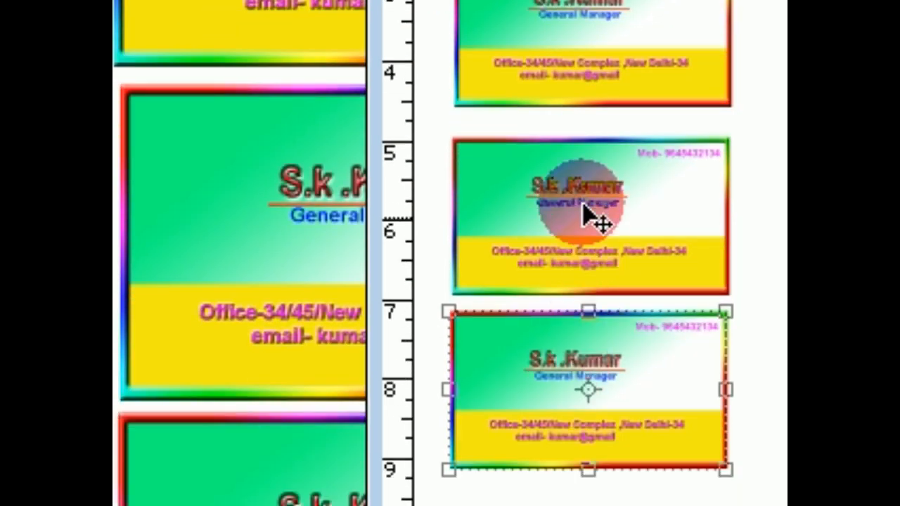
pyautogui.click(601, 356)
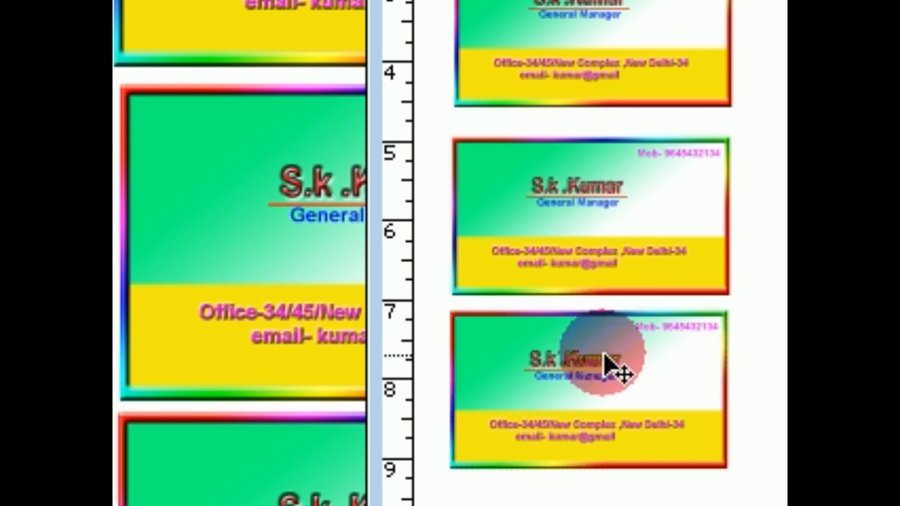
pyautogui.moveTo(604, 354); pyautogui.dragTo(644, 346)
pyautogui.moveTo(648, 393); pyautogui.dragTo(713, 365)
pyautogui.moveTo(590, 336); pyautogui.dragTo(343, 376)
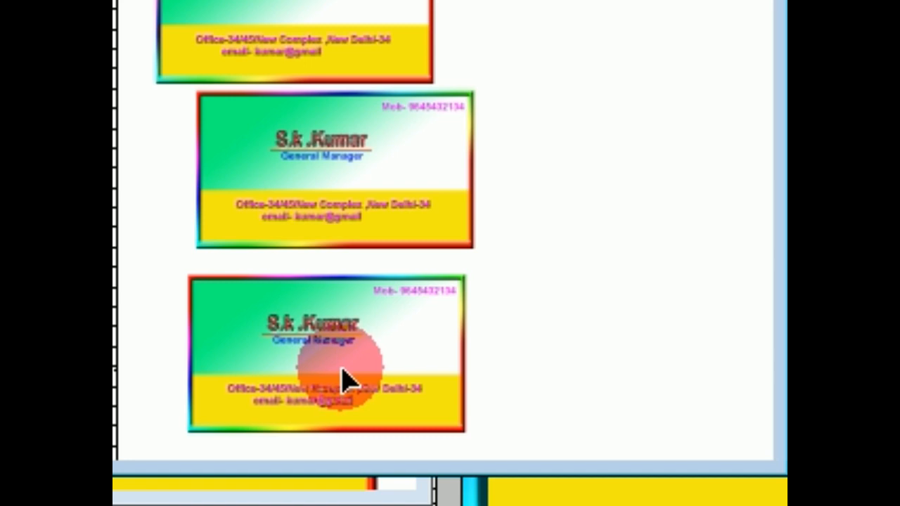
# Duplicate the card four more times on the A4 page, stacking the copies in a second column beside the first
pyautogui.moveTo(372, 193); pyautogui.dragTo(540, 140)
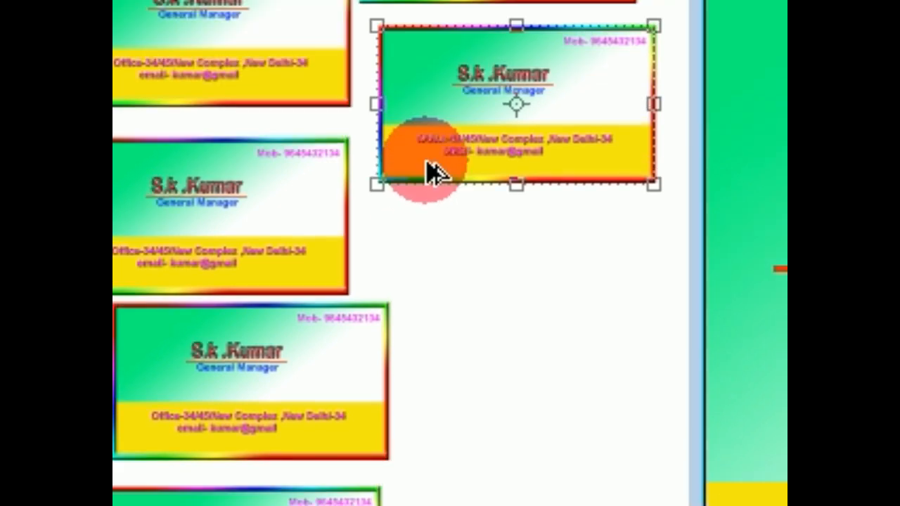
pyautogui.moveTo(432, 171); pyautogui.dragTo(454, 383)
pyautogui.moveTo(450, 329); pyautogui.dragTo(439, 505)
pyautogui.moveTo(488, 175); pyautogui.dragTo(470, 186)
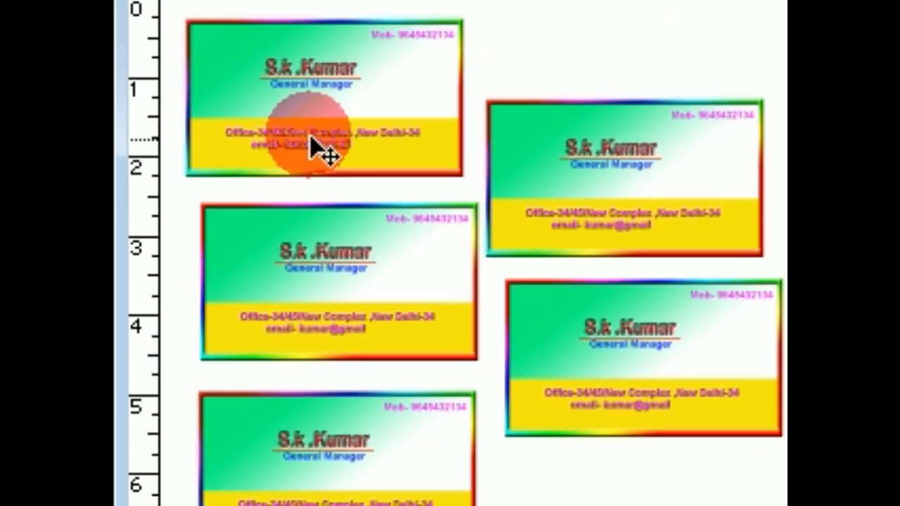
# Maximize the A4 page's window and zoom it to print size with the Zoom tool options
pyautogui.scroll(-6, 359, 341)
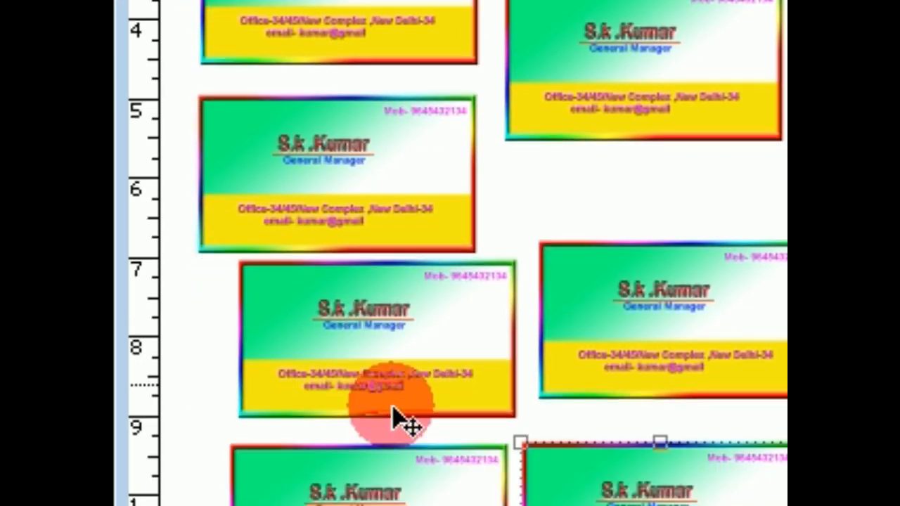
pyautogui.scroll(10, 578, 221)
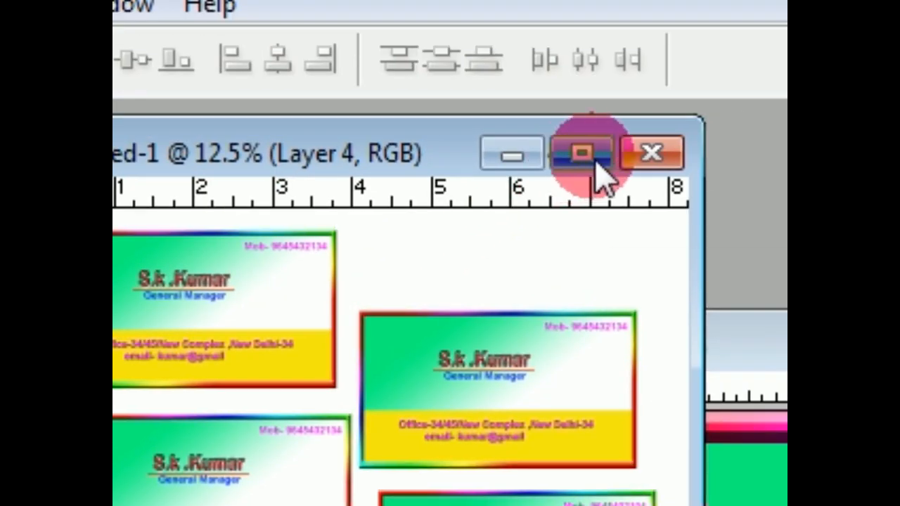
pyautogui.click(583, 152)
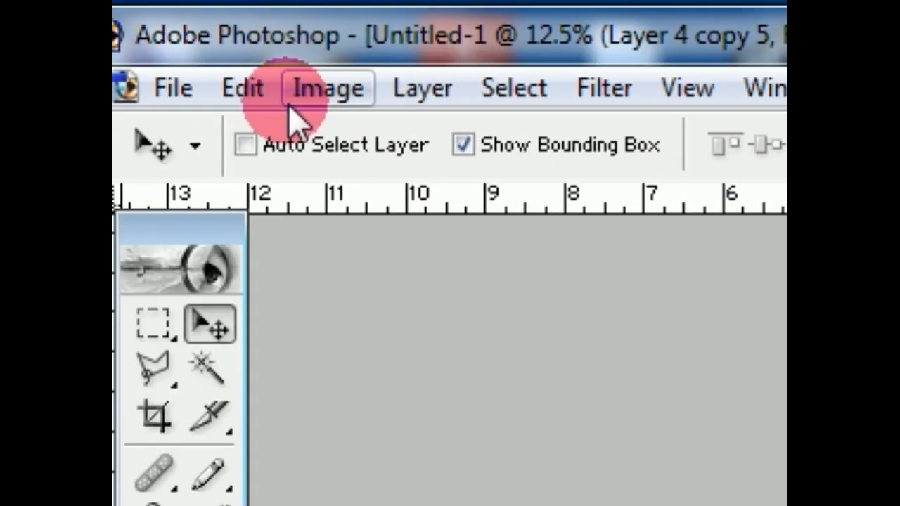
pyautogui.click(619, 95)
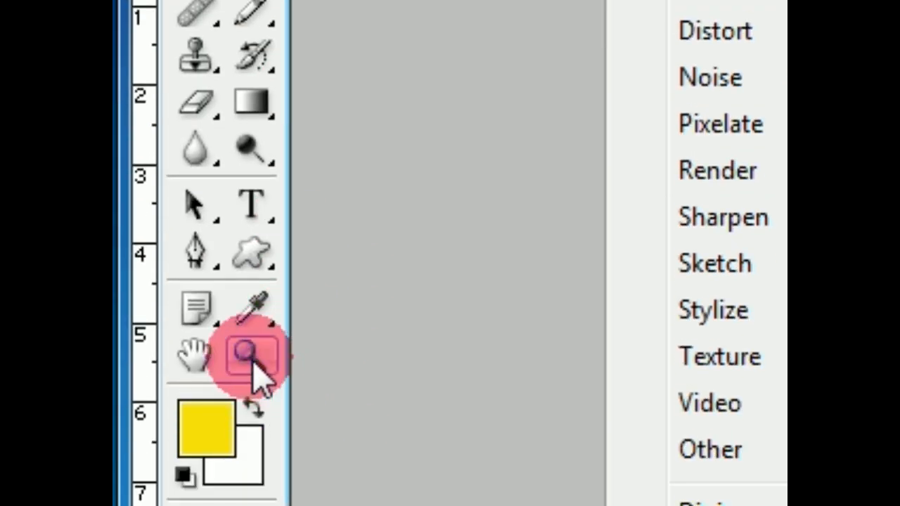
pyautogui.click(253, 363)
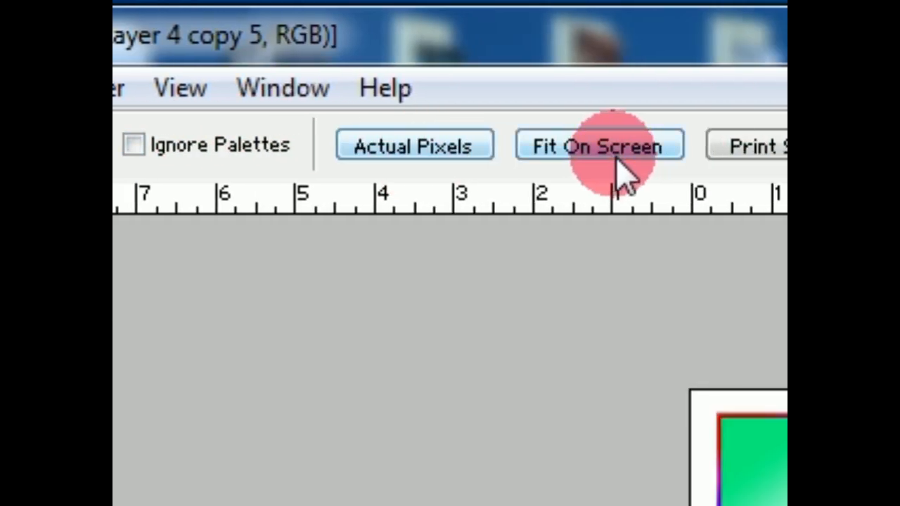
pyautogui.click(755, 156)
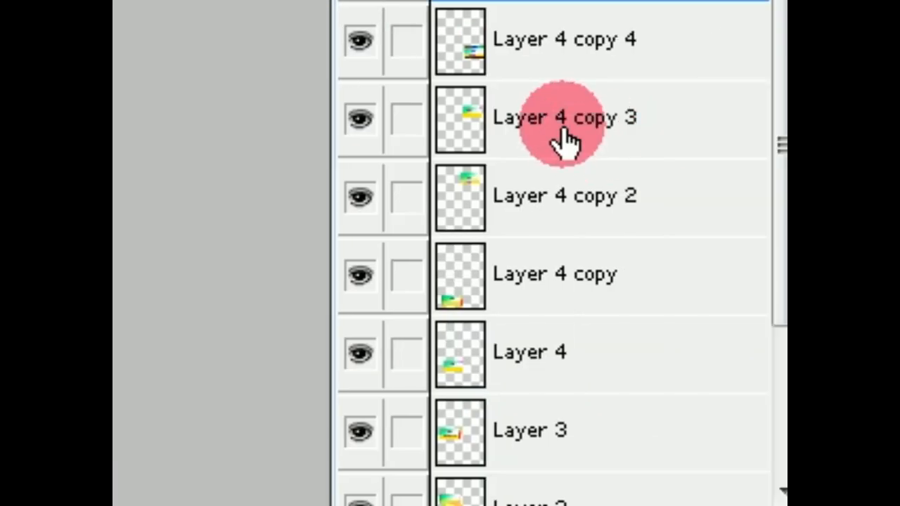
# Select the layers of individual second-column cards, including Layer 4 copy 2, and move the cards to even out their placement
pyautogui.click(563, 127)
pyautogui.moveTo(294, 151); pyautogui.dragTo(308, 129)
pyautogui.click(580, 163)
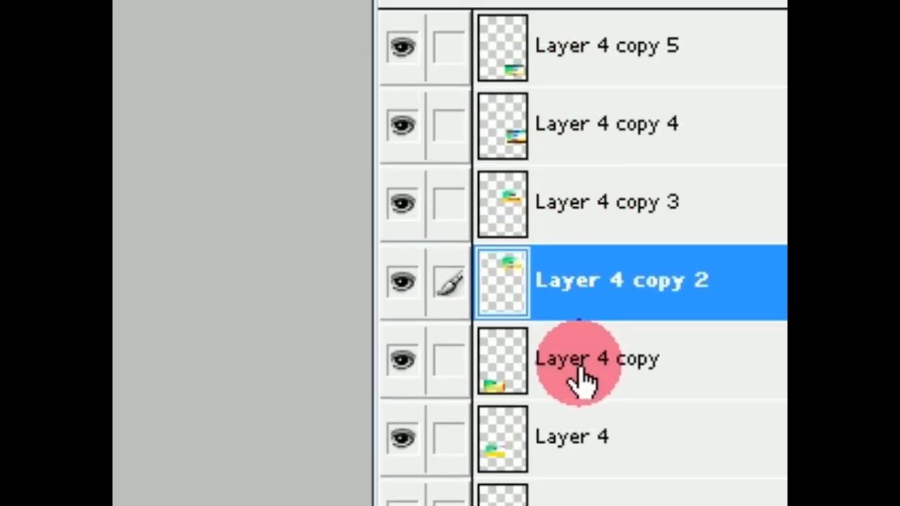
pyautogui.click(579, 330)
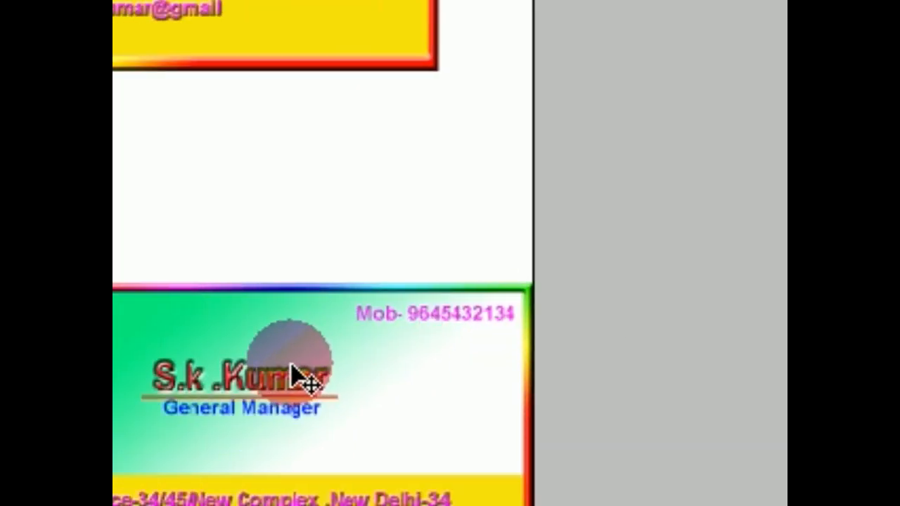
pyautogui.moveTo(290, 361); pyautogui.dragTo(343, 347)
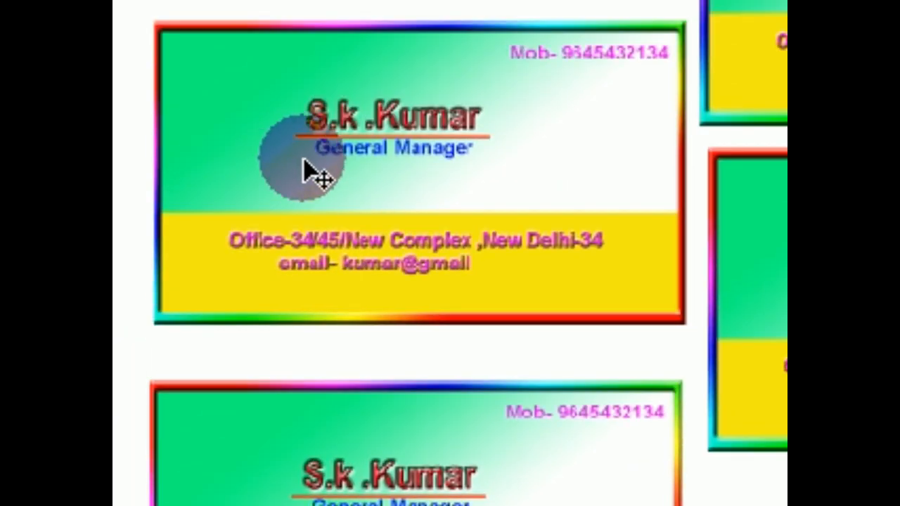